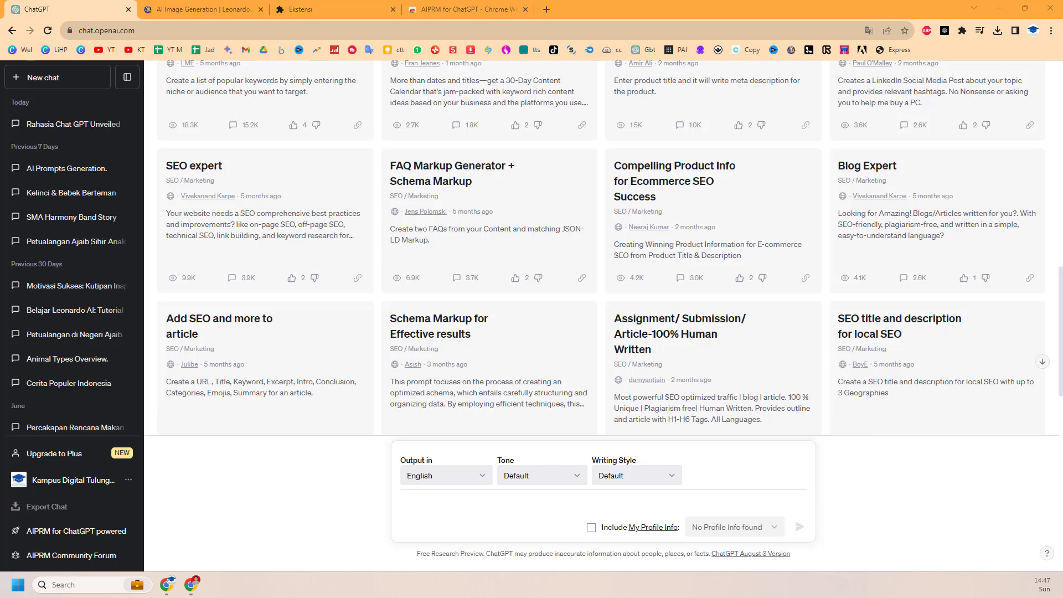
Step: Browse the public SEO / Marketing prompt templates in the AIPRM prompt list
scroll(598, 339, "up", 2)
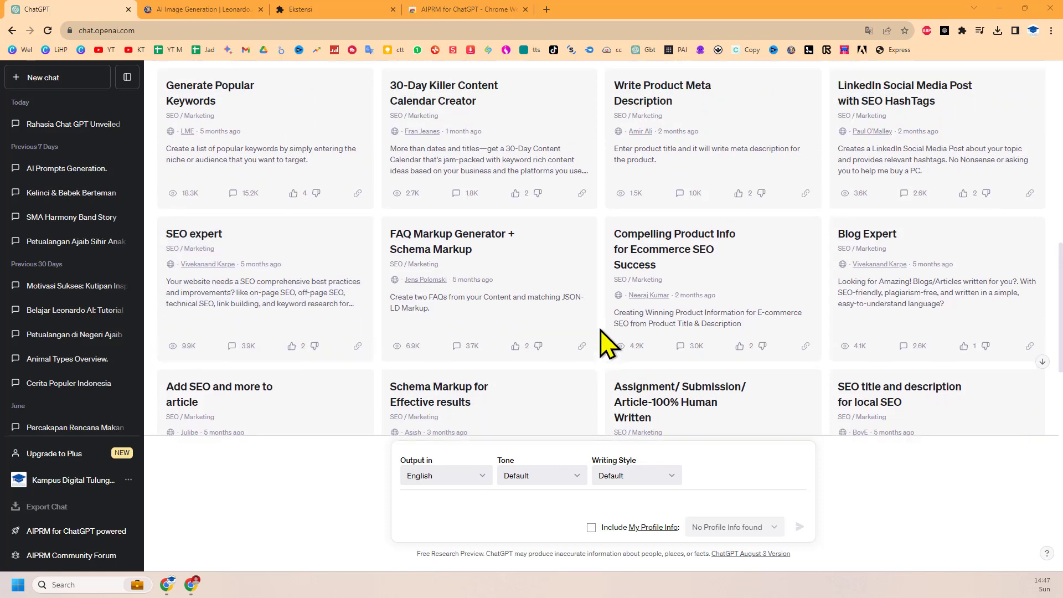
scroll(608, 343, "up", 4)
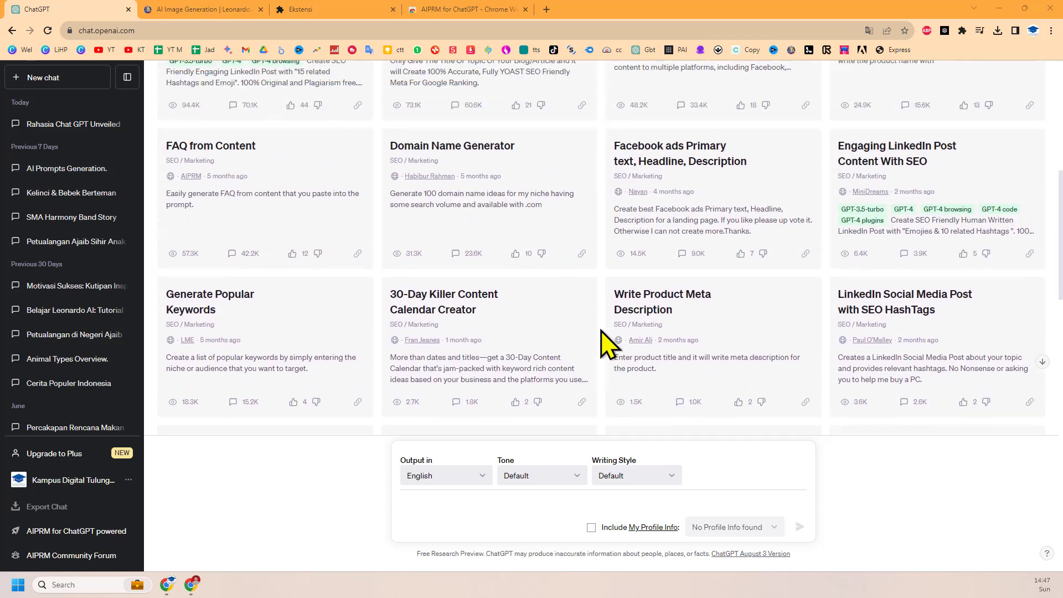
scroll(608, 343, "up", 1)
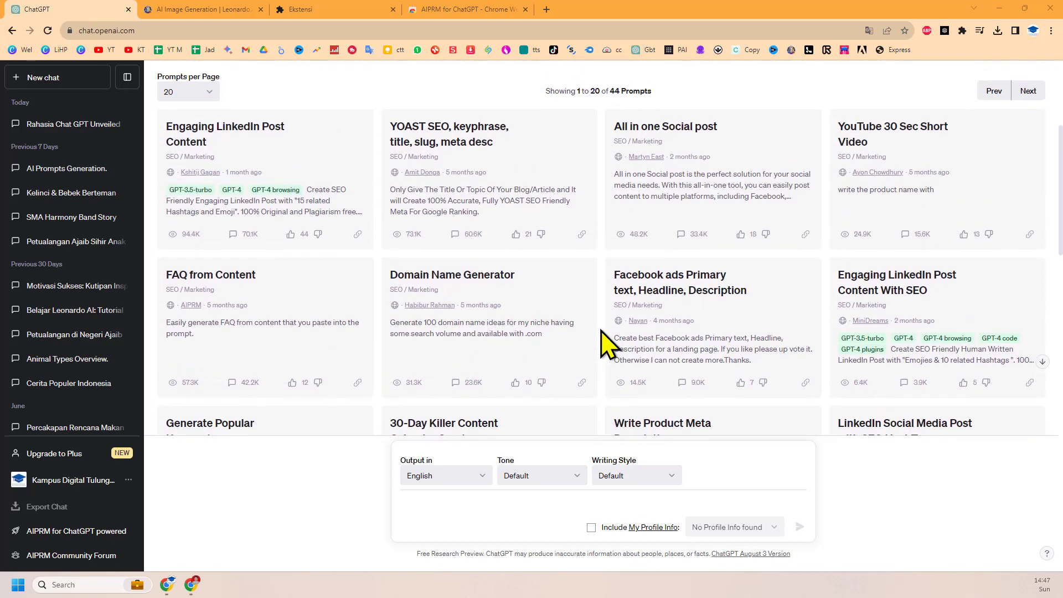
scroll(608, 343, "down", 1)
scroll(600, 330, "down", 3)
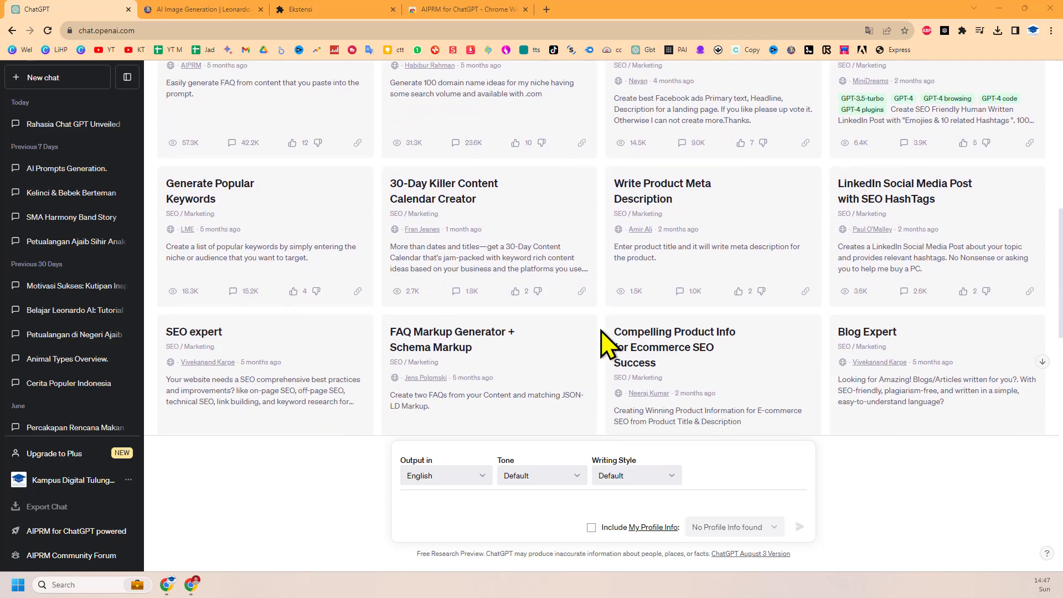
scroll(600, 330, "down", 2)
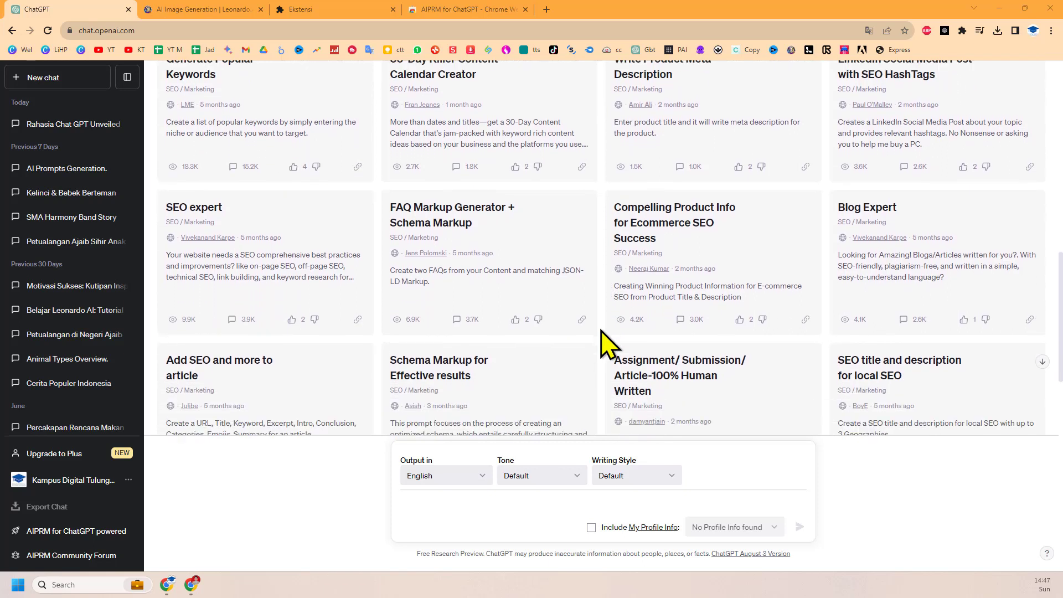
scroll(601, 330, "down", 3)
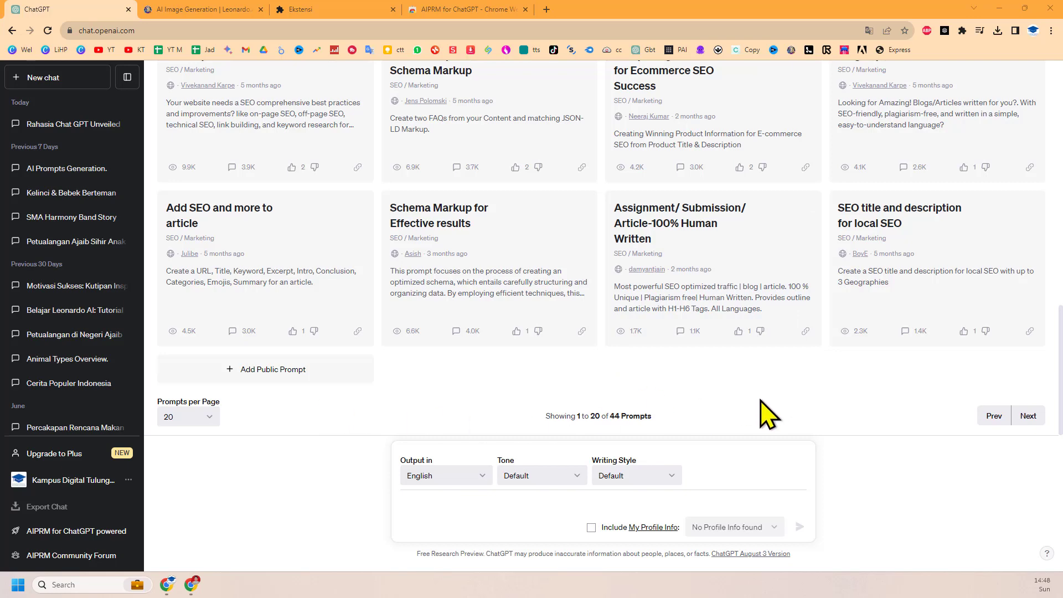
scroll(708, 417, "up", 4)
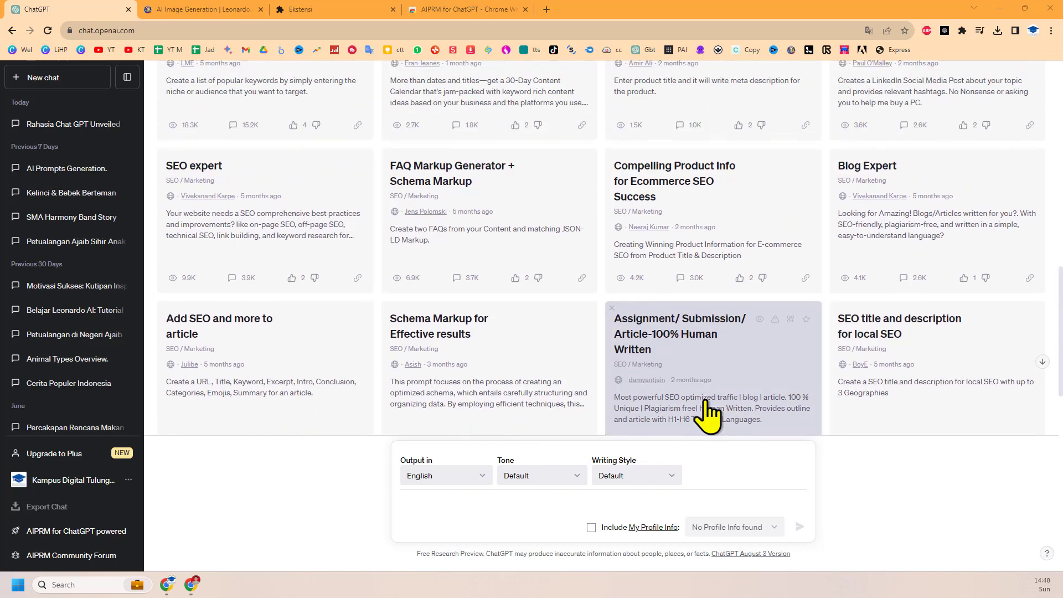
scroll(708, 417, "down", 4)
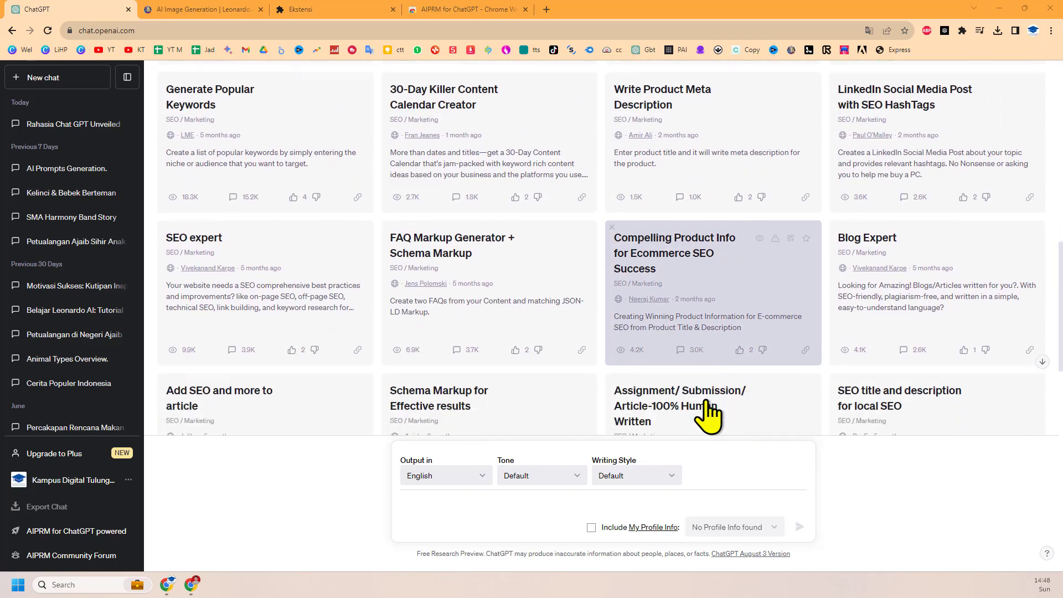
scroll(415, 279, "up", 11)
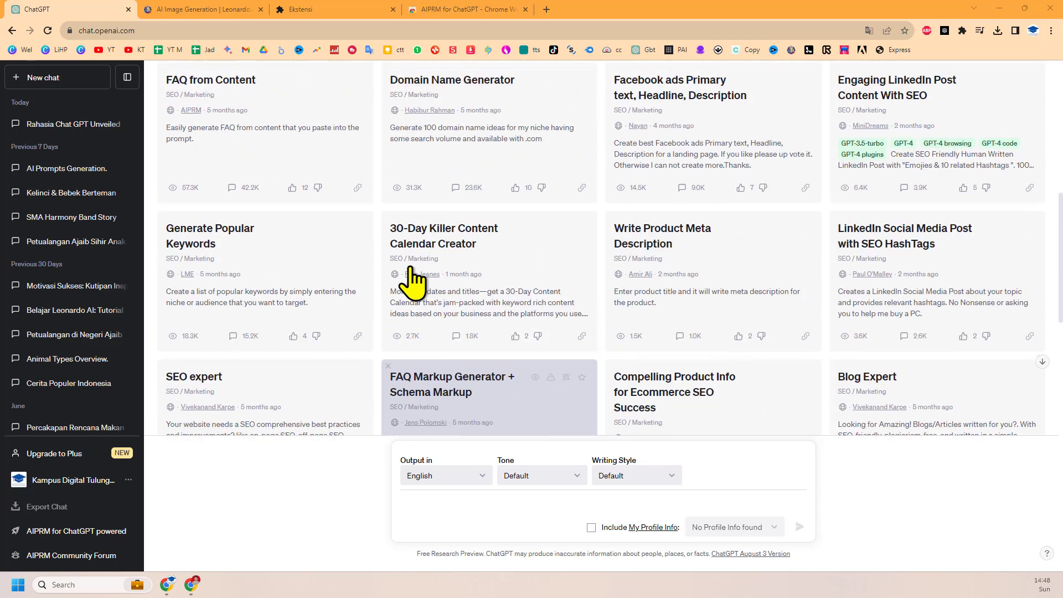
Step: Set the Topic and Activity filters of the public prompts to All and look through the resulting list
scroll(364, 257, "up", 1)
left_click(247, 144)
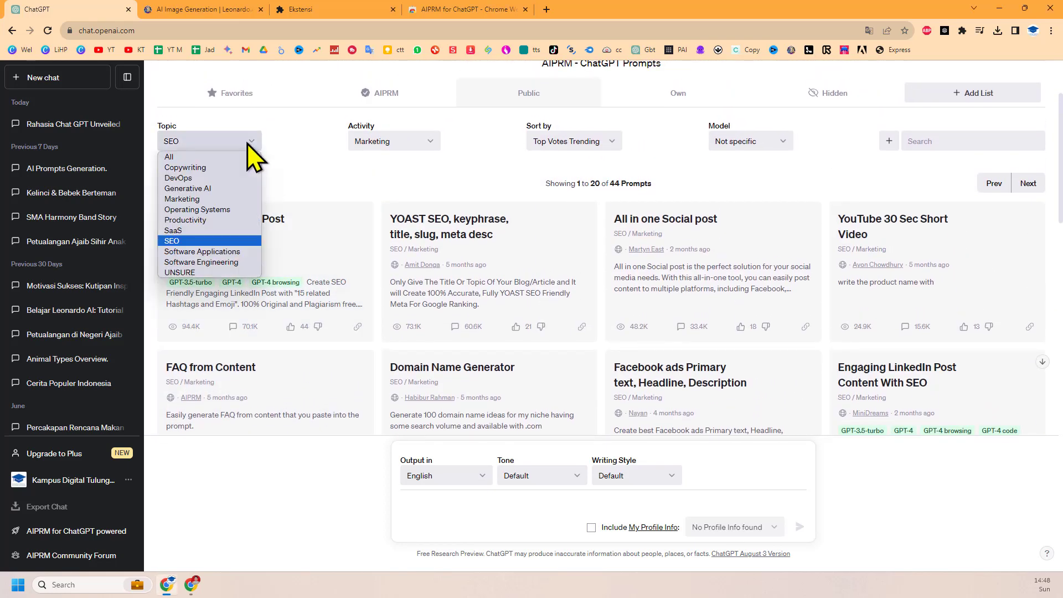
left_click(244, 157)
left_click(386, 143)
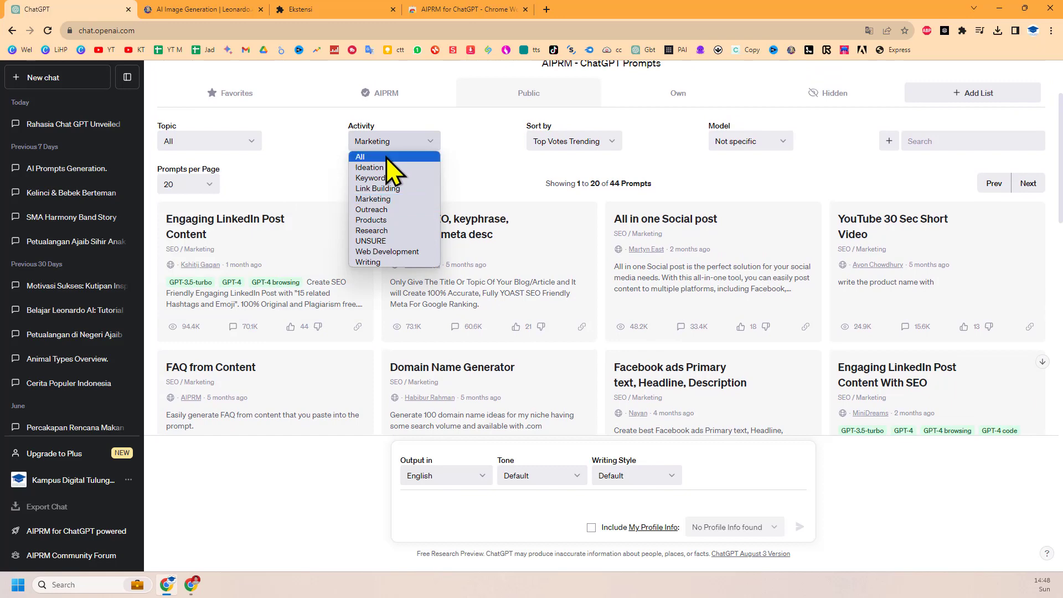
left_click(386, 157)
scroll(505, 266, "down", 3)
scroll(505, 266, "down", 9)
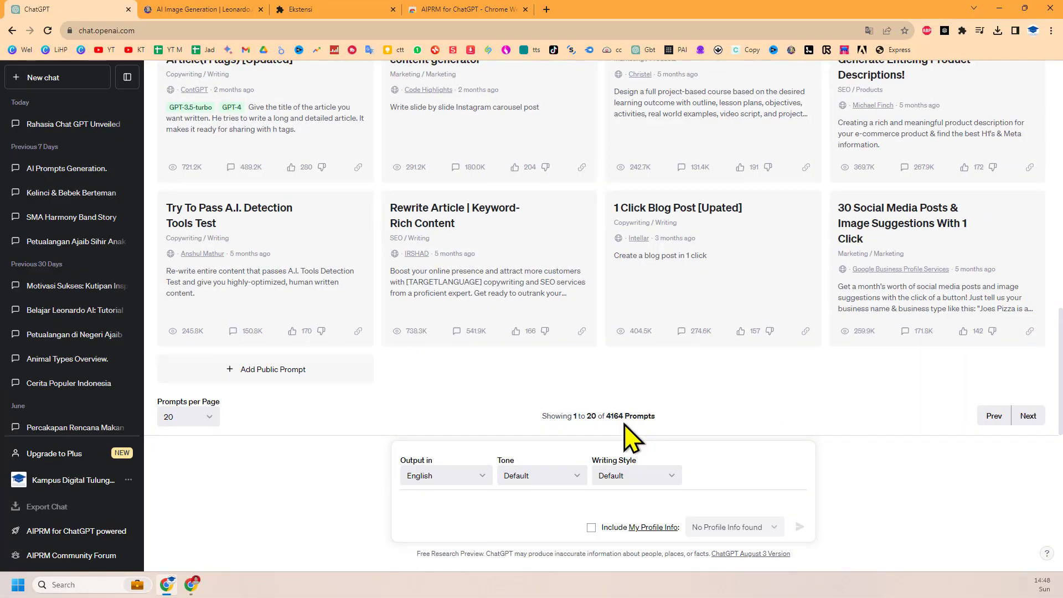
Step: Filter the public prompts by the Generative AI topic and list the activities available for it
scroll(719, 340, "up", 3)
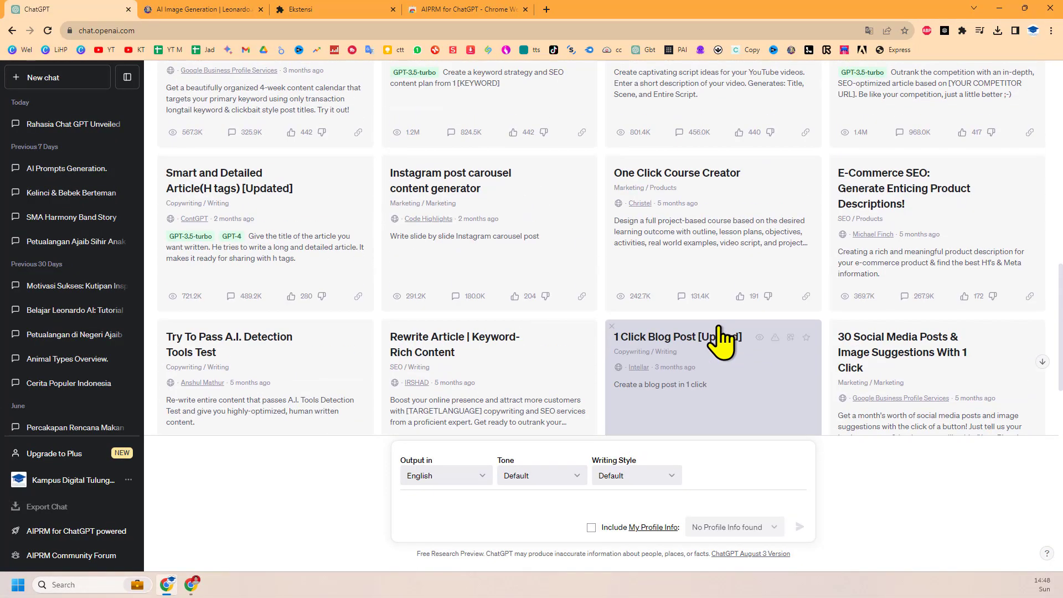
scroll(720, 341, "up", 10)
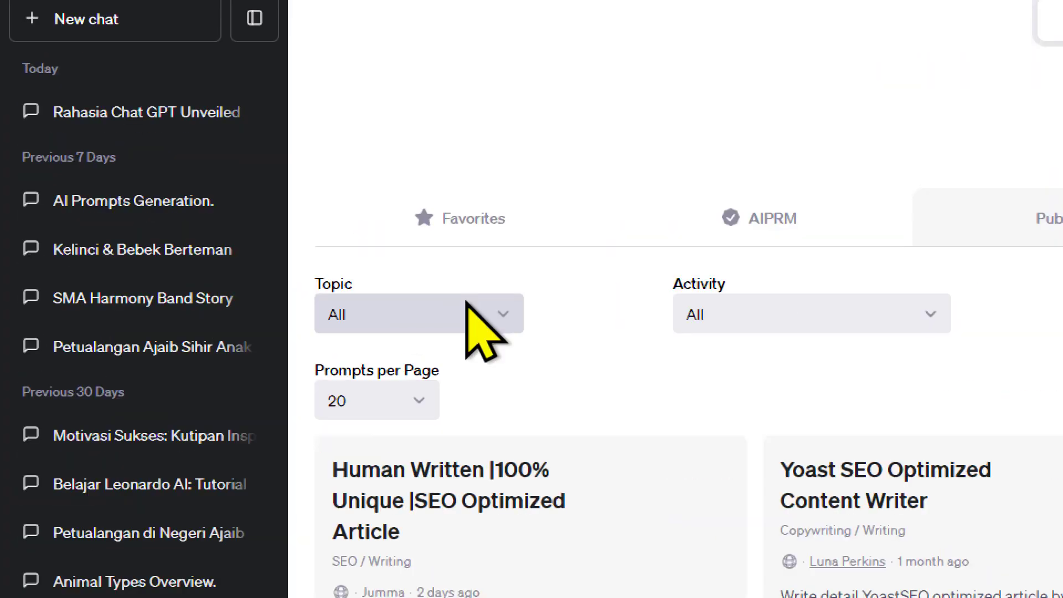
left_click(234, 220)
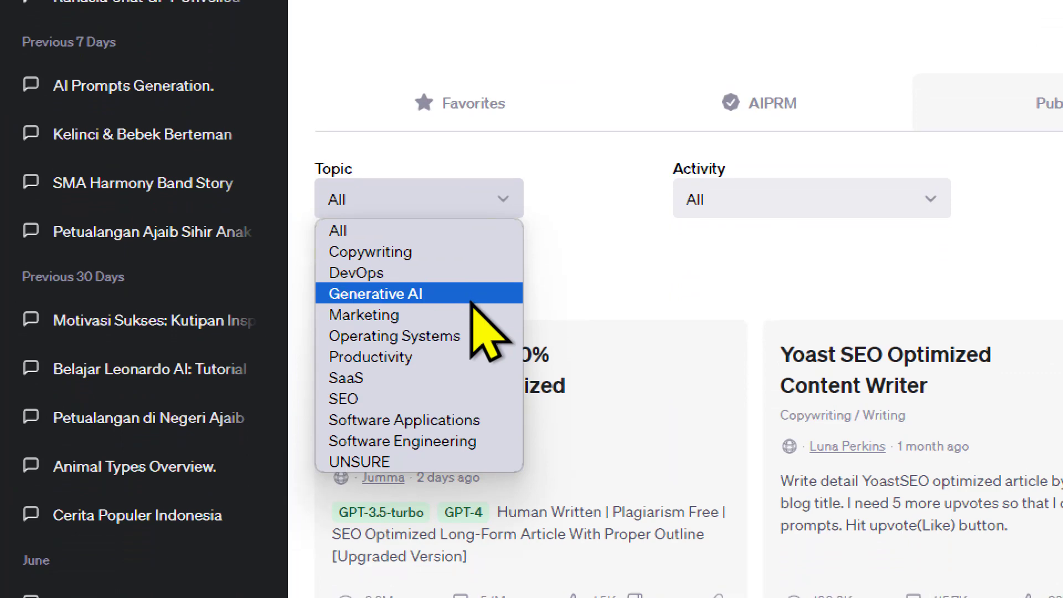
left_click(473, 299)
left_click(824, 199)
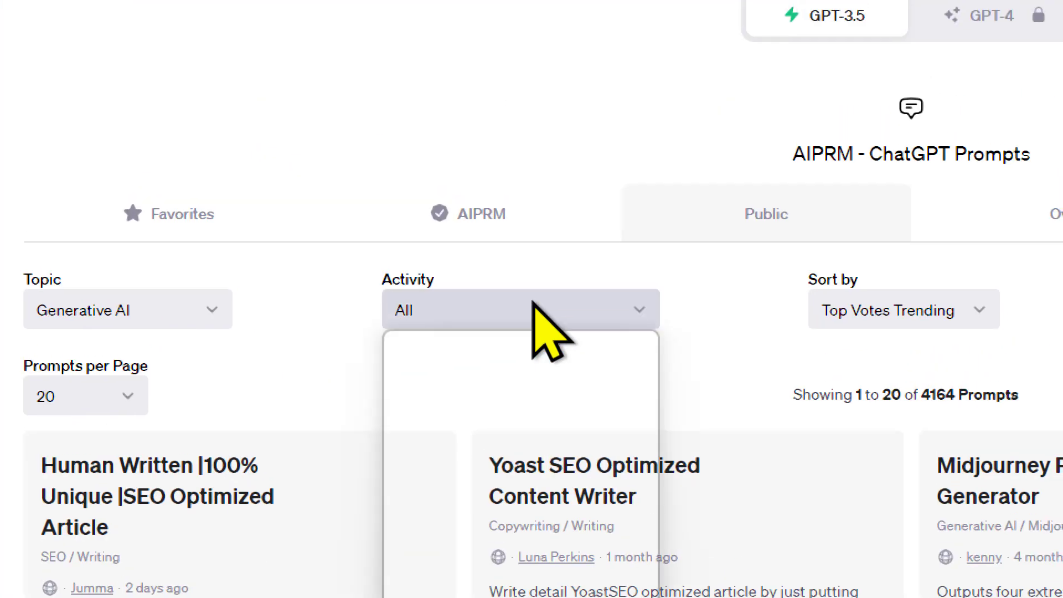
left_click(534, 308)
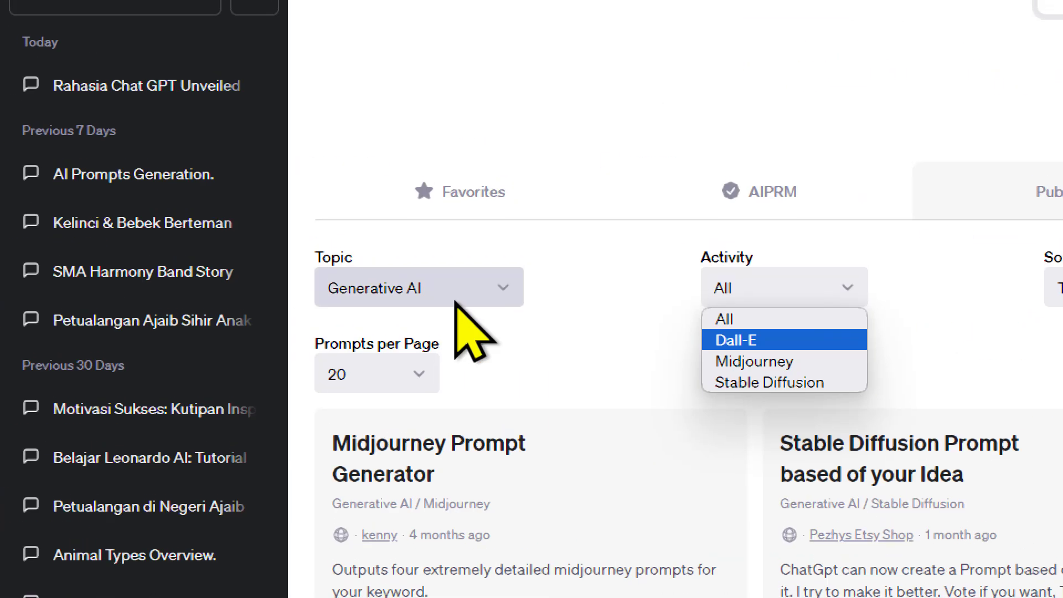
Step: Change the Topic filter of the public prompts to SEO
left_click(445, 286)
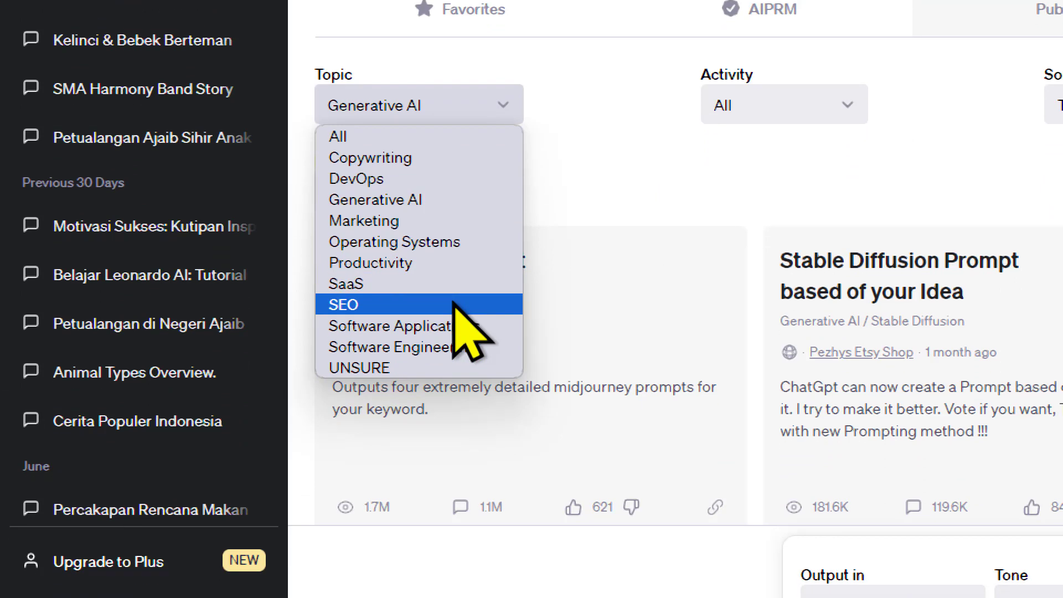
left_click(459, 489)
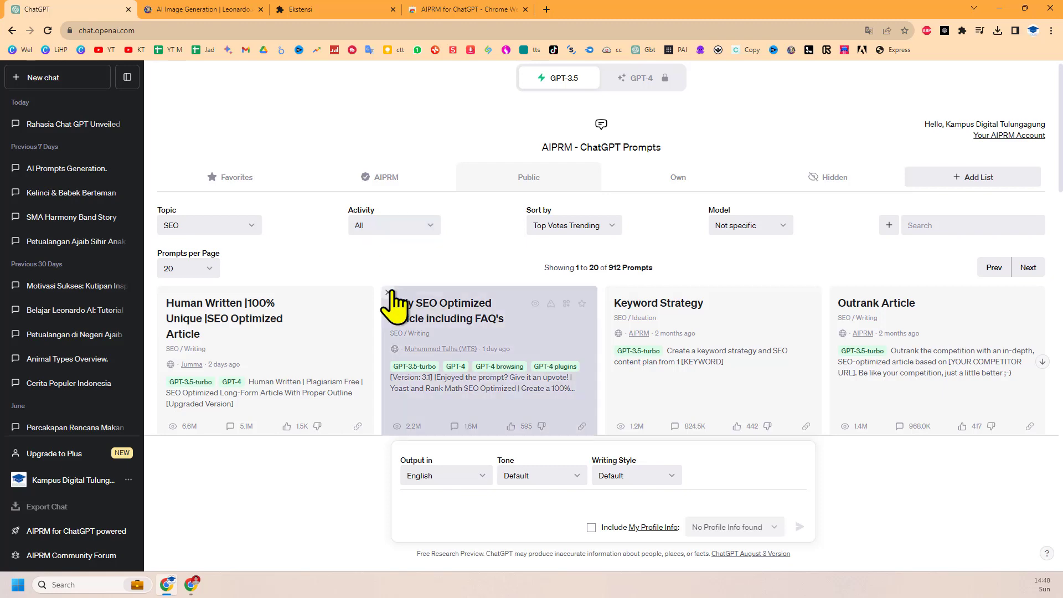
Step: Switch to the Chrome window of the other profile and open its extension management page
left_click(191, 584)
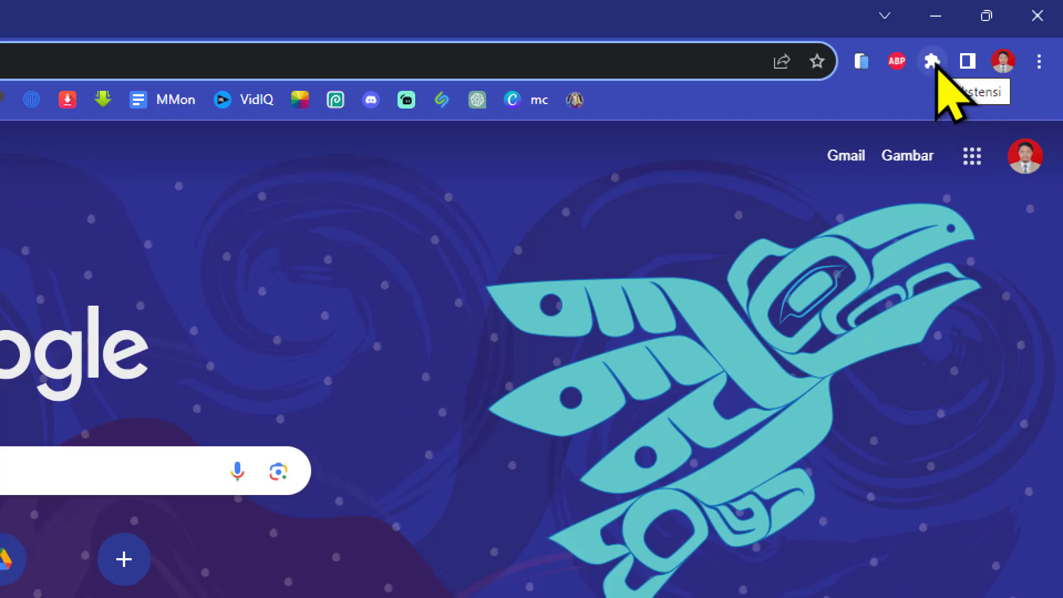
left_click(932, 60)
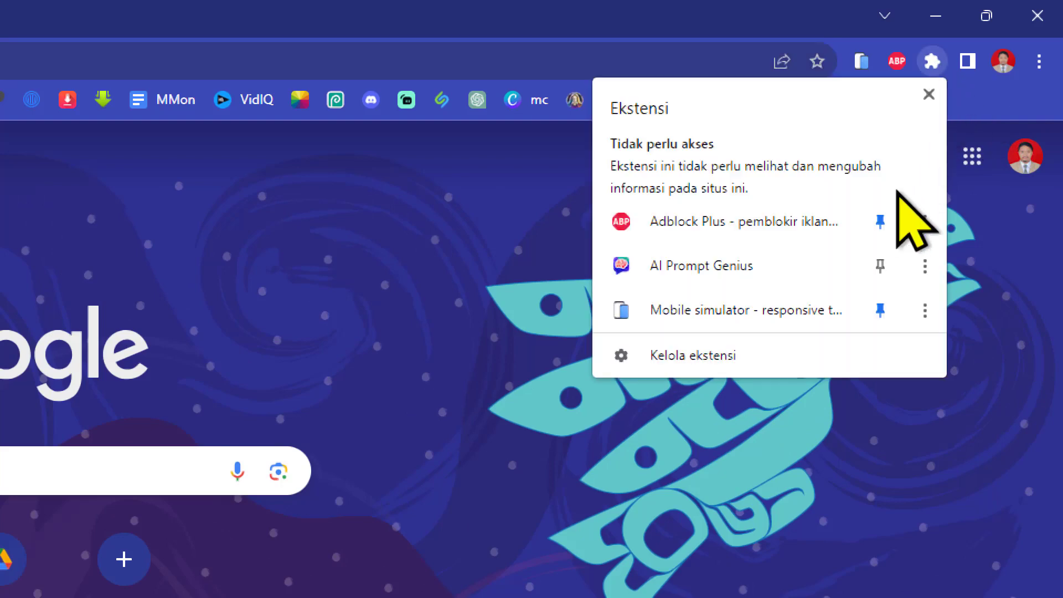
left_click(932, 62)
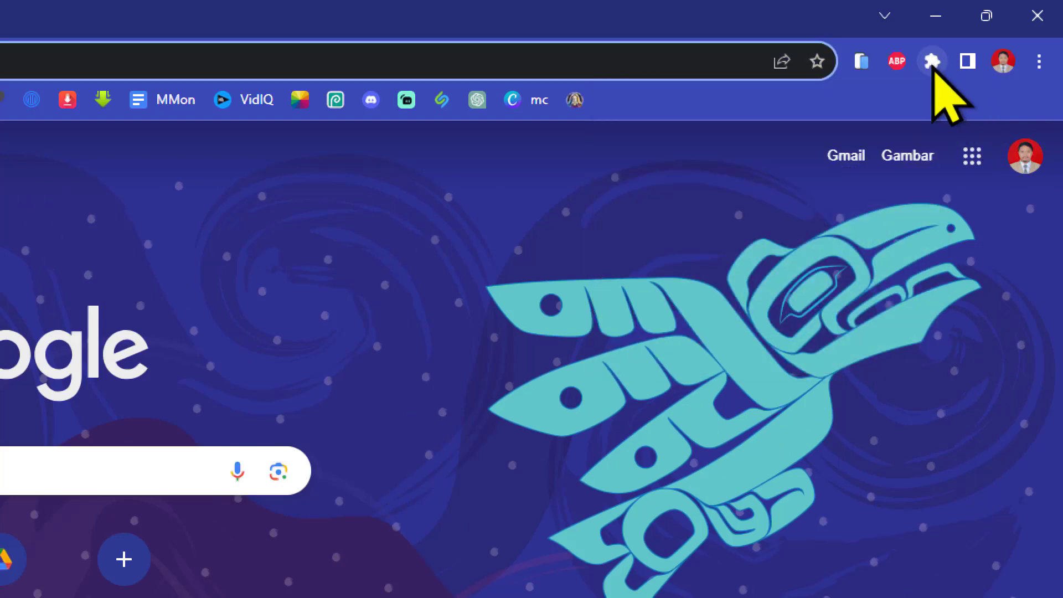
left_click(932, 61)
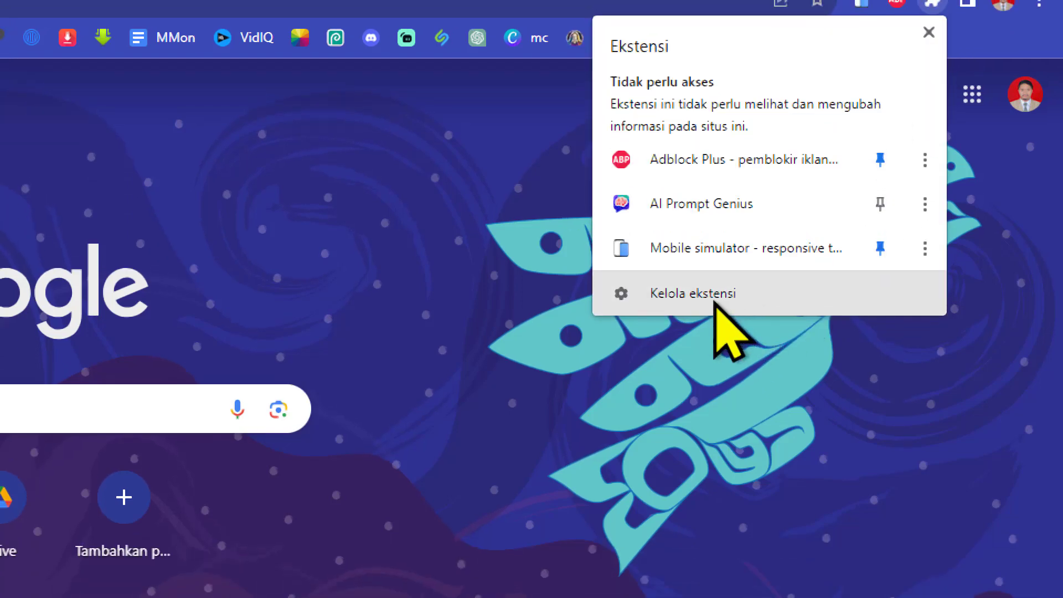
left_click(714, 301)
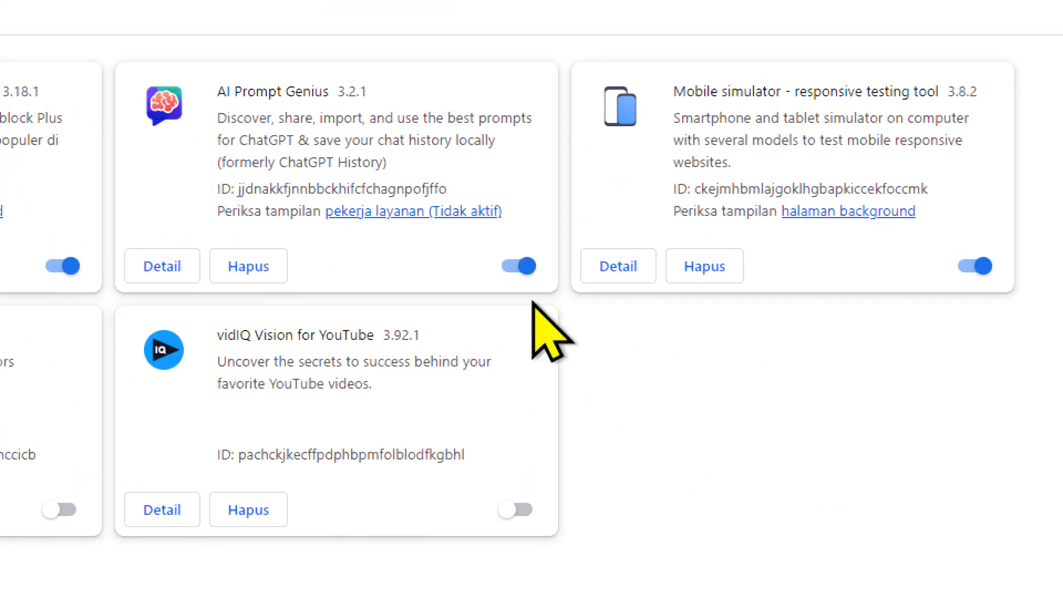
Step: Open the Chrome Web Store and search it for "aiprm"
left_click(532, 299)
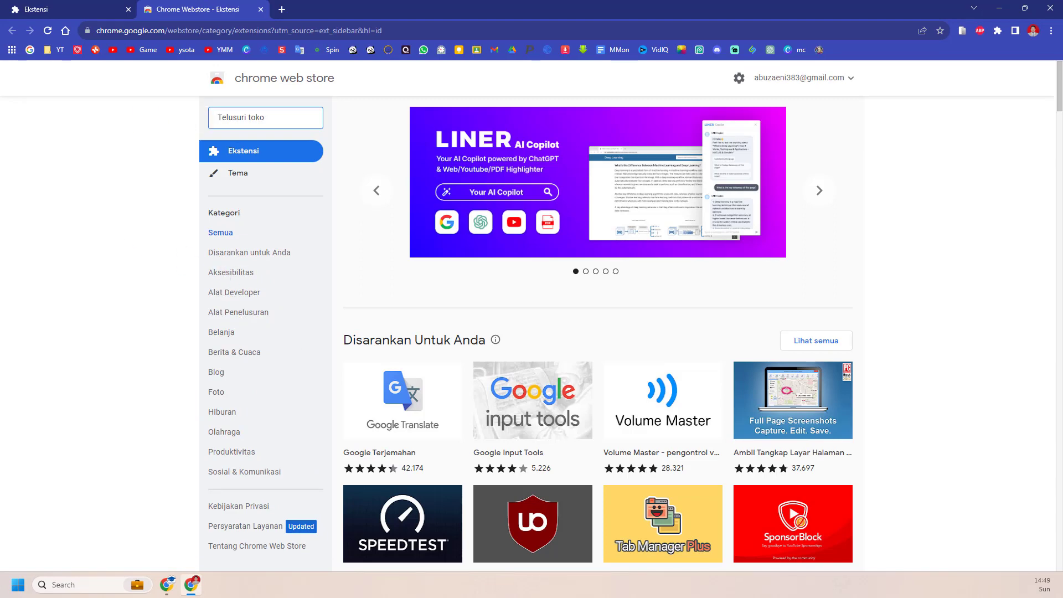
type("aiprm")
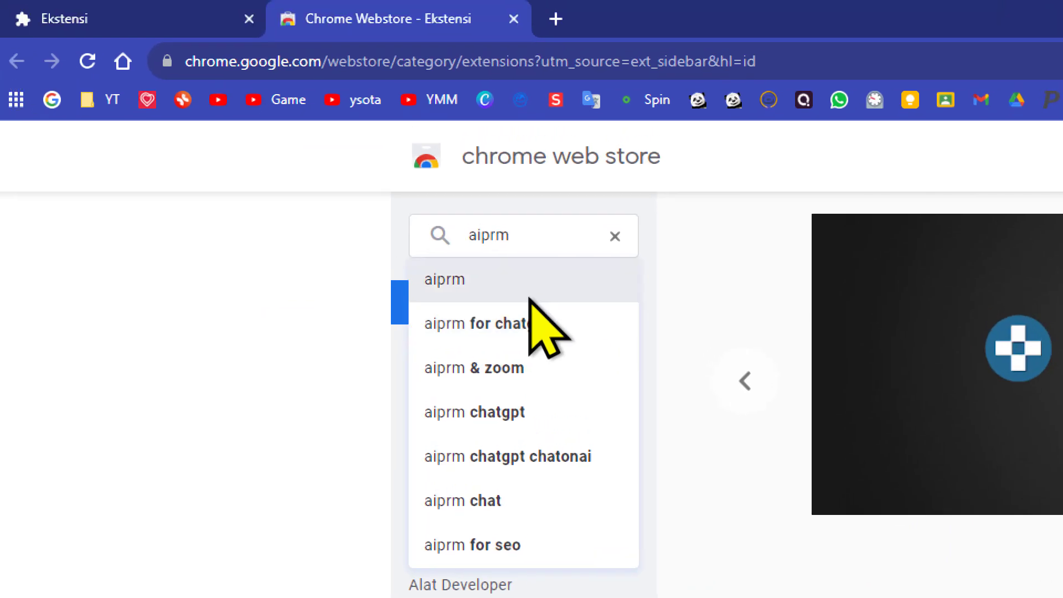
left_click(530, 303)
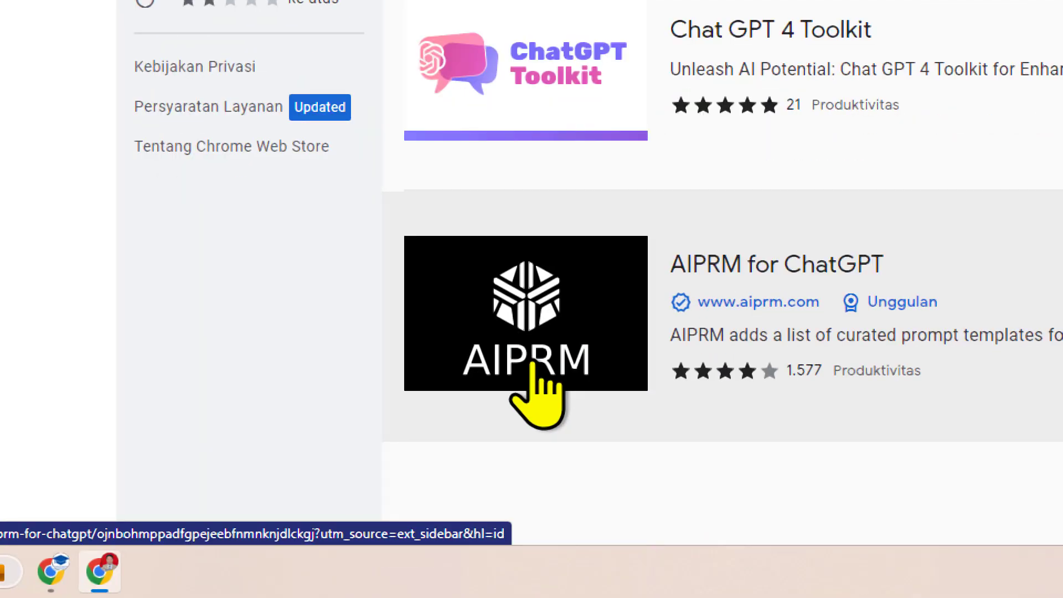
Step: Open the AIPRM for ChatGPT listing and install the extension in Chrome
left_click(548, 325)
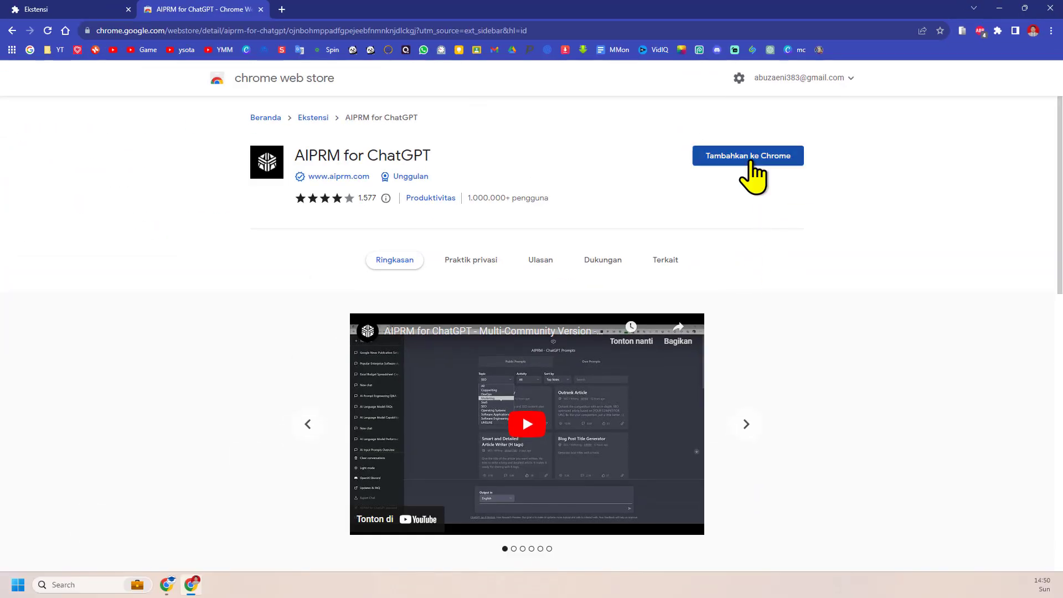
left_click(545, 118)
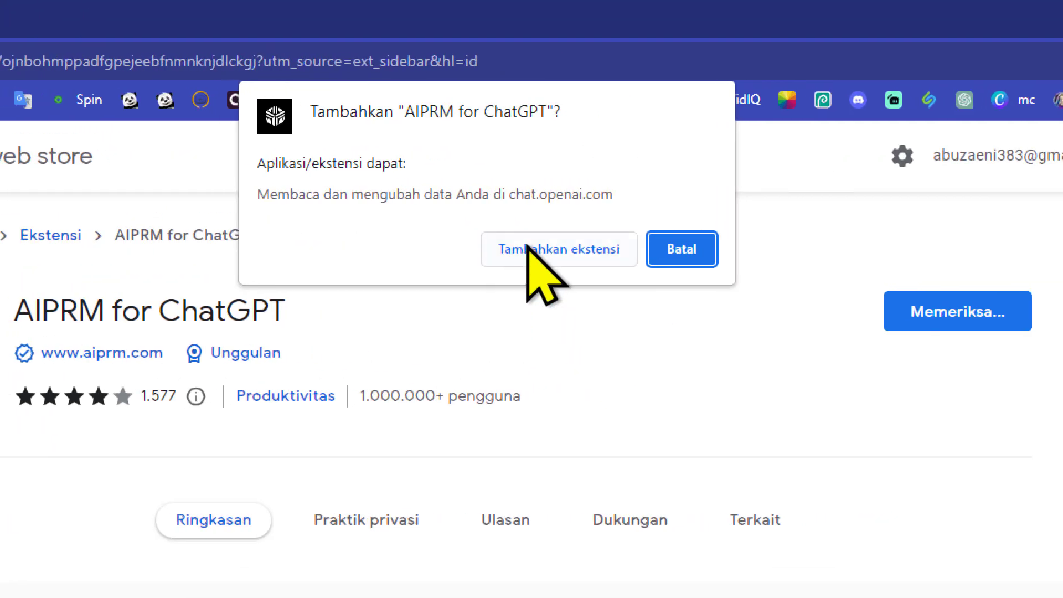
left_click(527, 250)
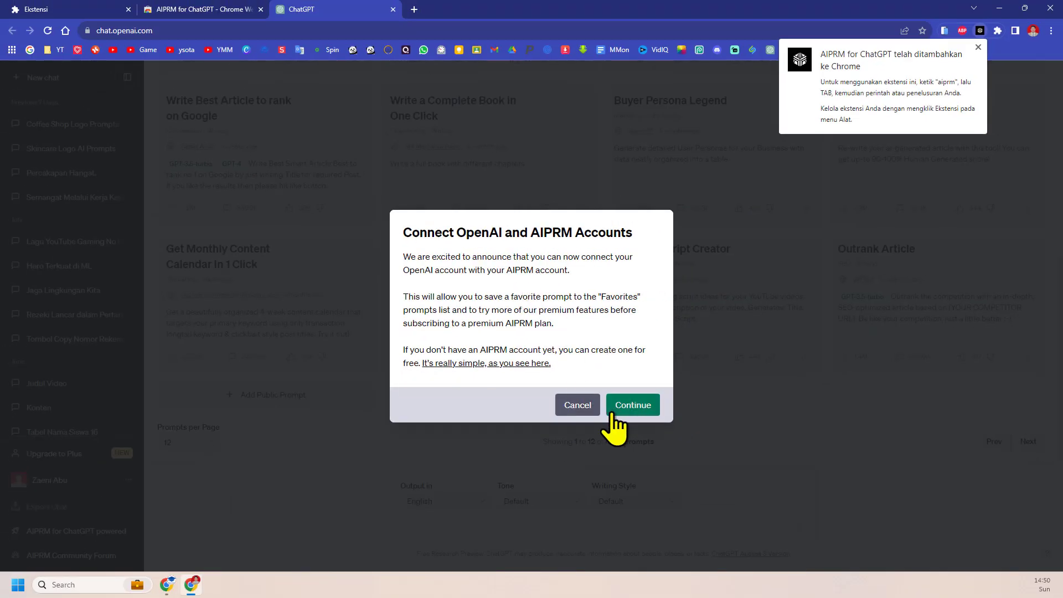
Step: Continue to the AIPRM signup, accept the terms of use and privacy policy, and connect with the Google account
left_click(628, 410)
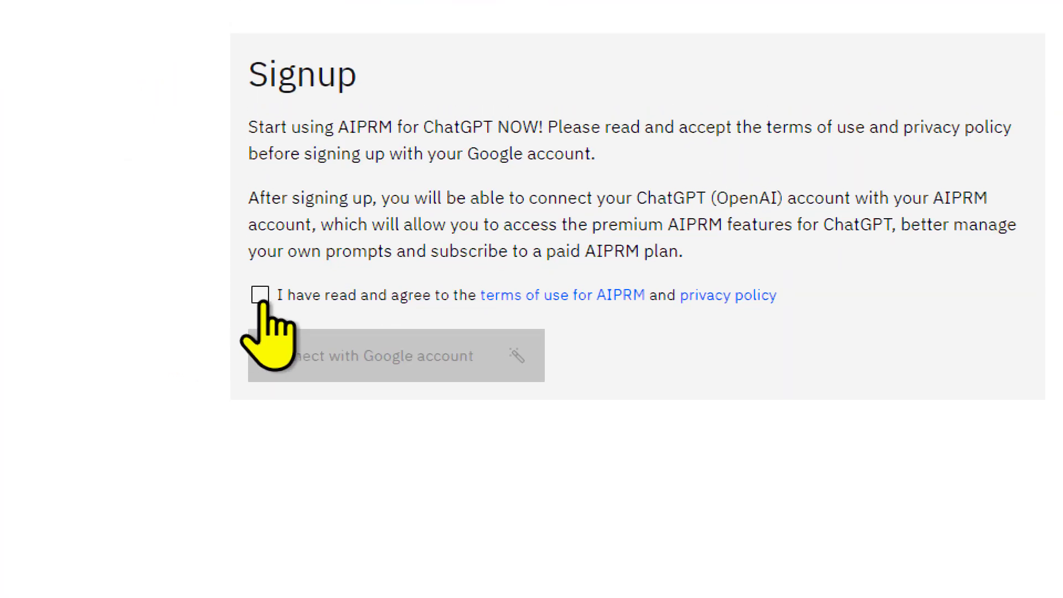
left_click(260, 282)
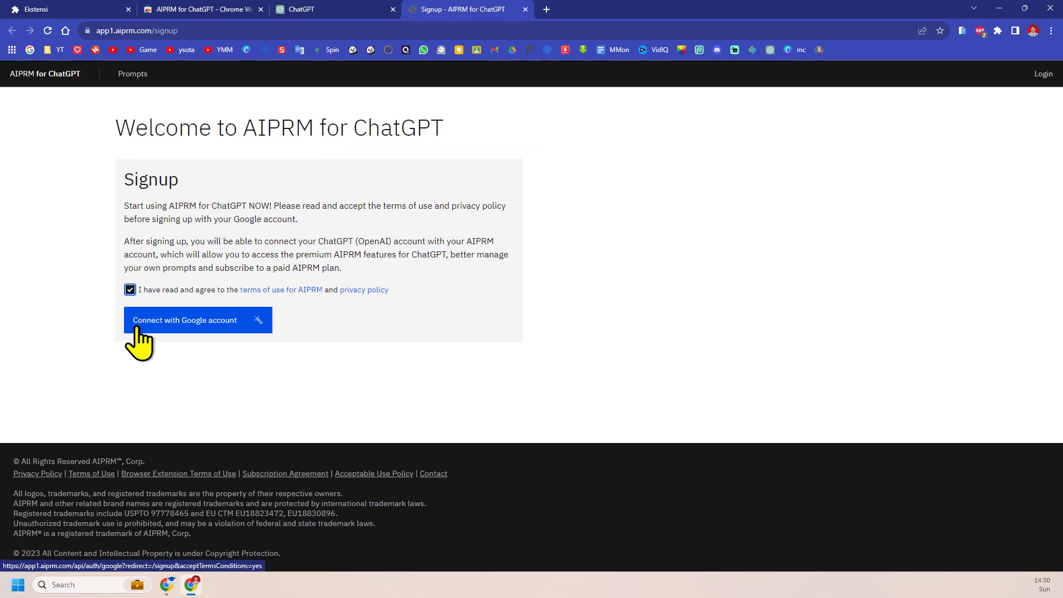
left_click(135, 328)
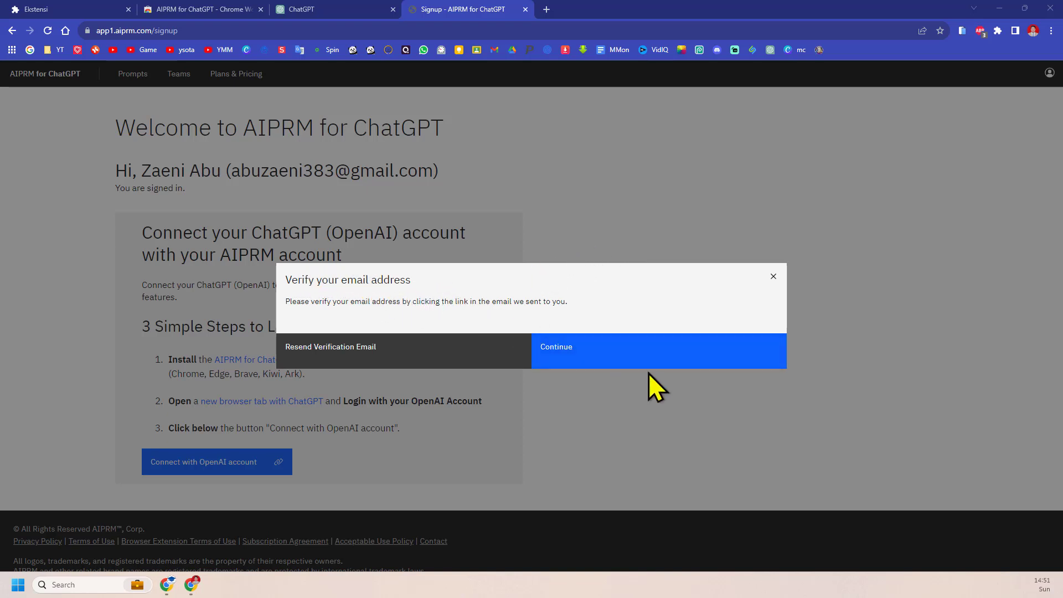
Step: Continue past the e-mail verification request and confirm the address through the link in AIPRM's Gmail message
left_click(643, 357)
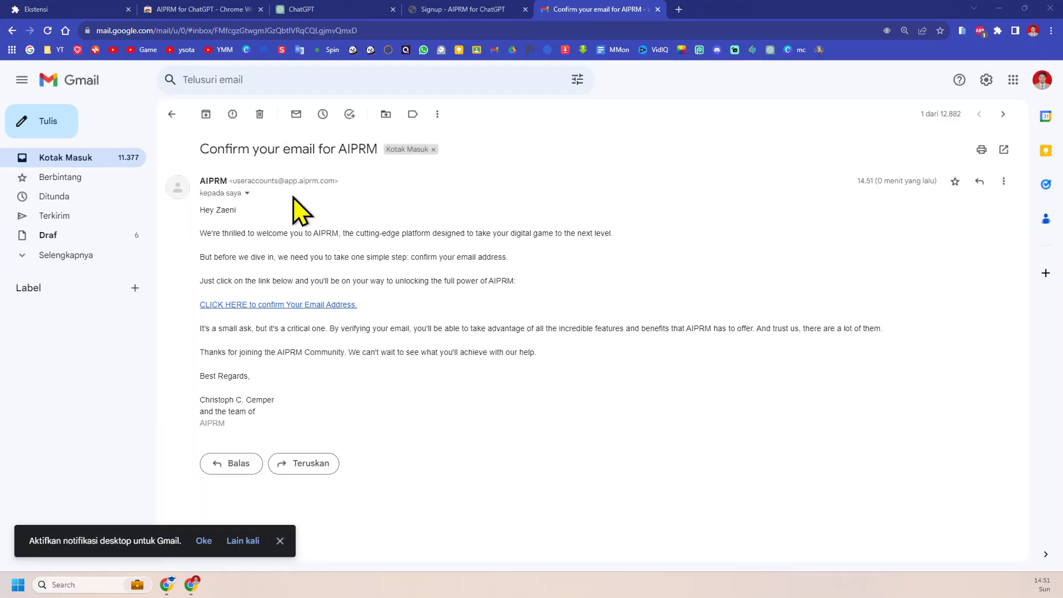
left_click(302, 305)
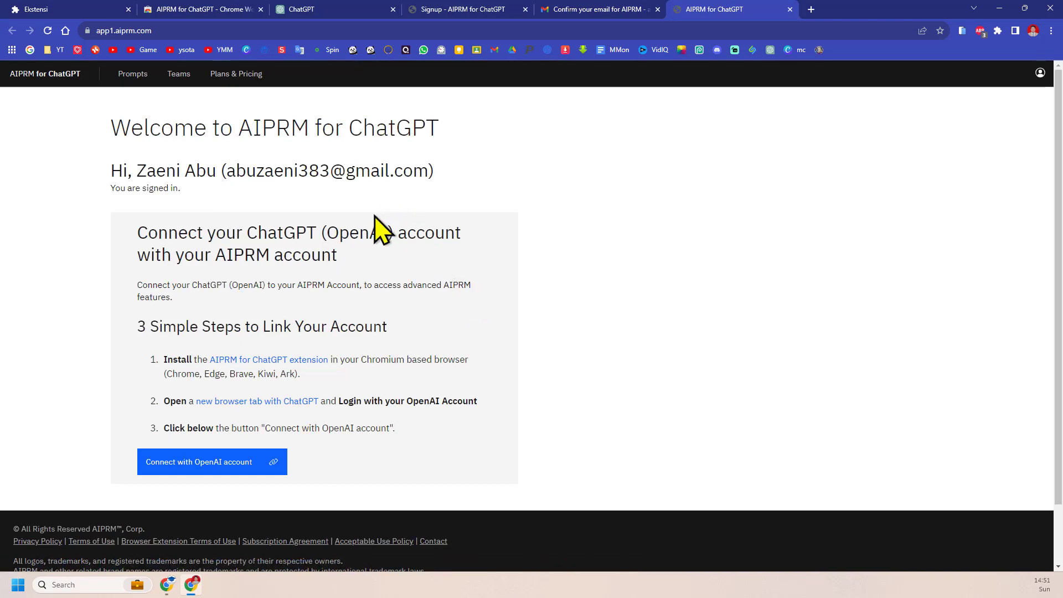
Step: Connect the OpenAI account with the AIPRM account and start working in ChatGPT
left_click(214, 472)
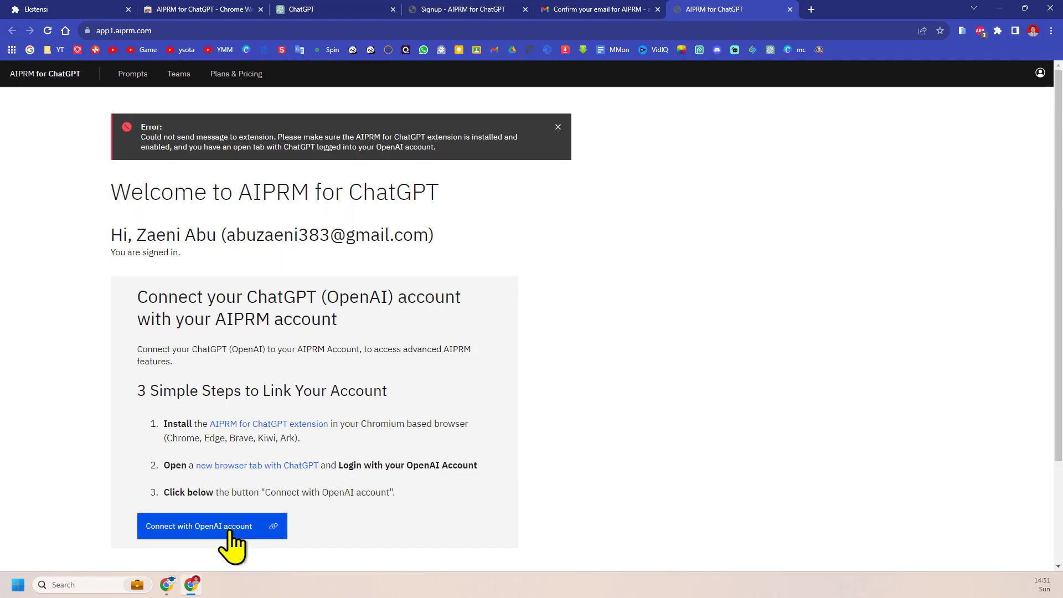
left_click(229, 532)
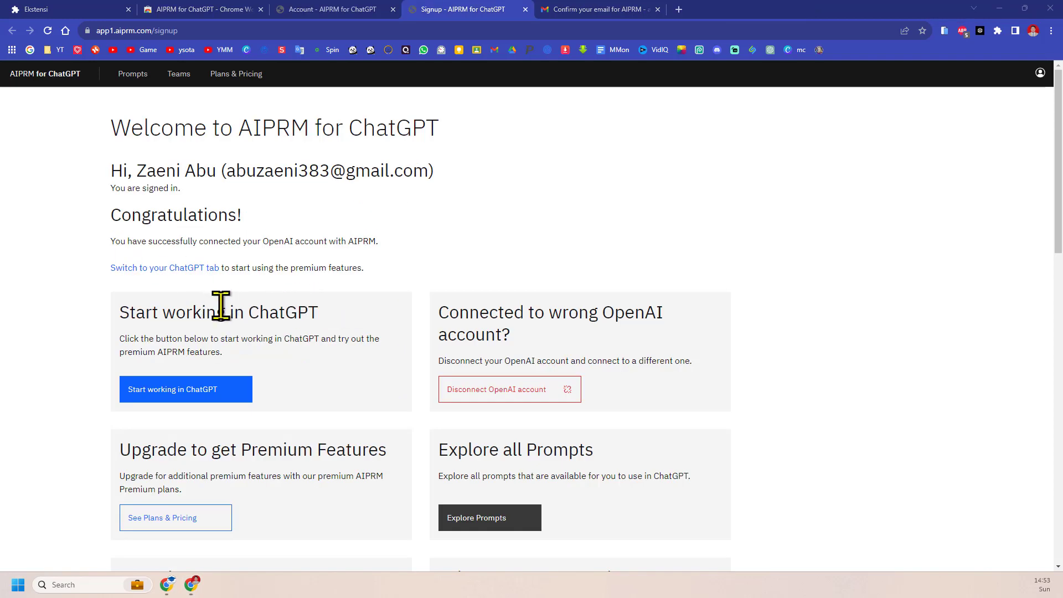
scroll(224, 307, "down", 1)
scroll(227, 313, "down", 3)
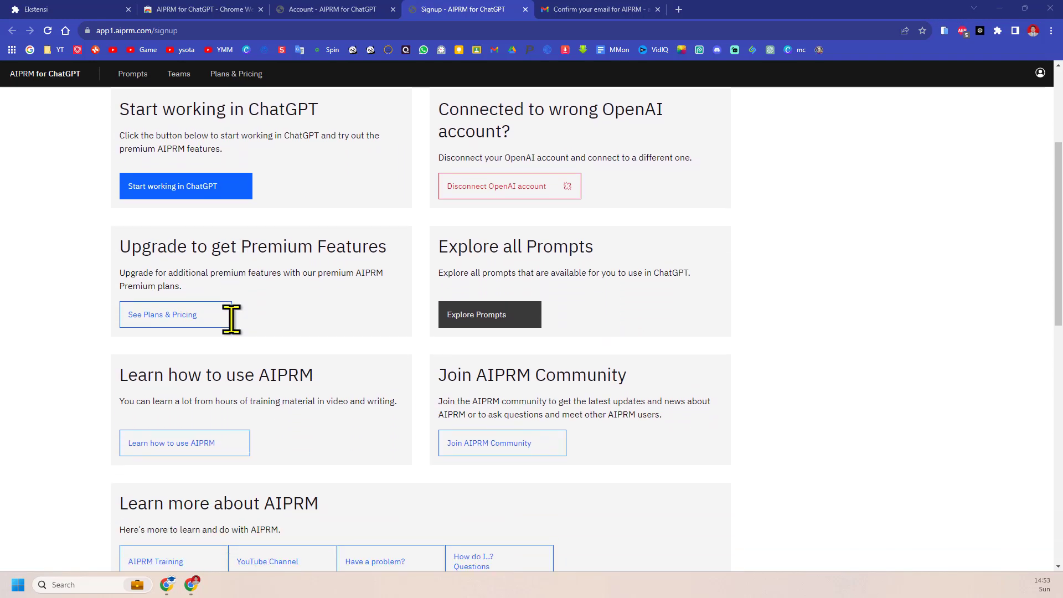
scroll(231, 318, "up", 1)
scroll(231, 318, "down", 1)
scroll(231, 318, "up", 1)
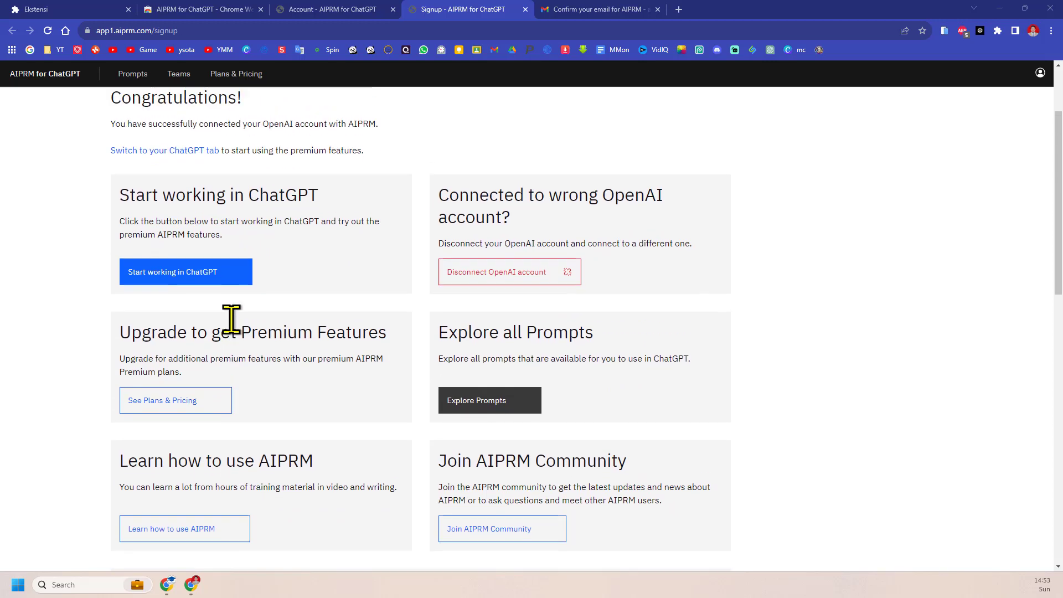
scroll(231, 318, "down", 1)
scroll(231, 318, "up", 1)
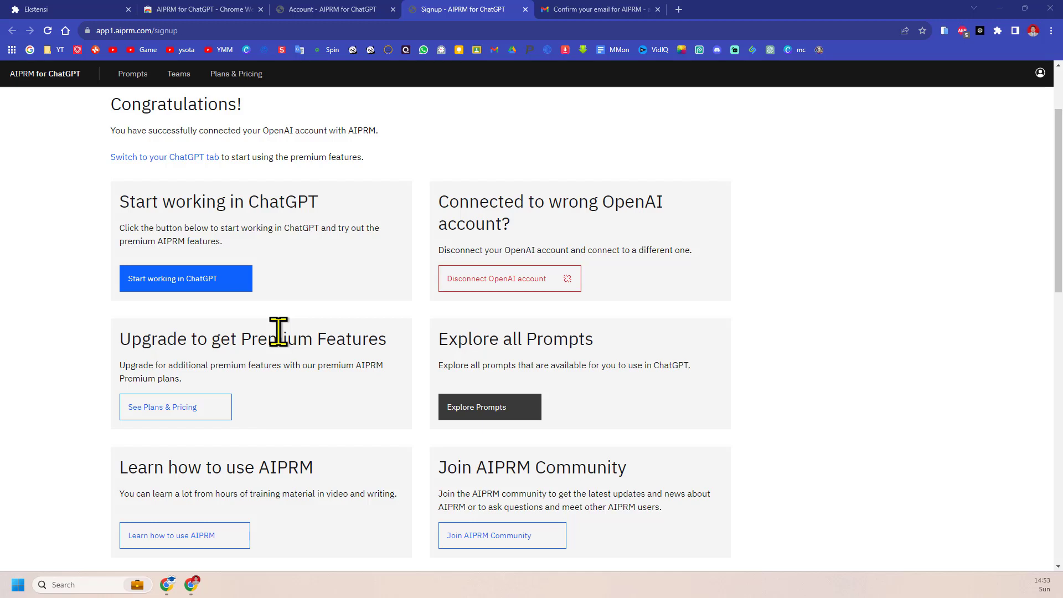
left_click(206, 288)
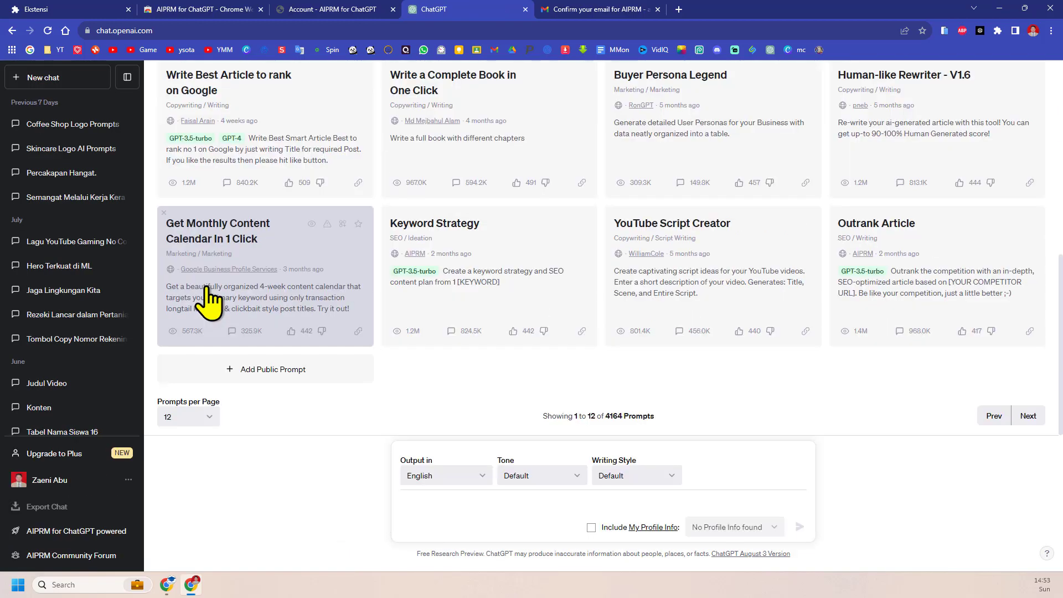
Step: Look through the public AIPRM prompt templates and the filter options above them
scroll(586, 394, "up", 4)
scroll(587, 391, "up", 3)
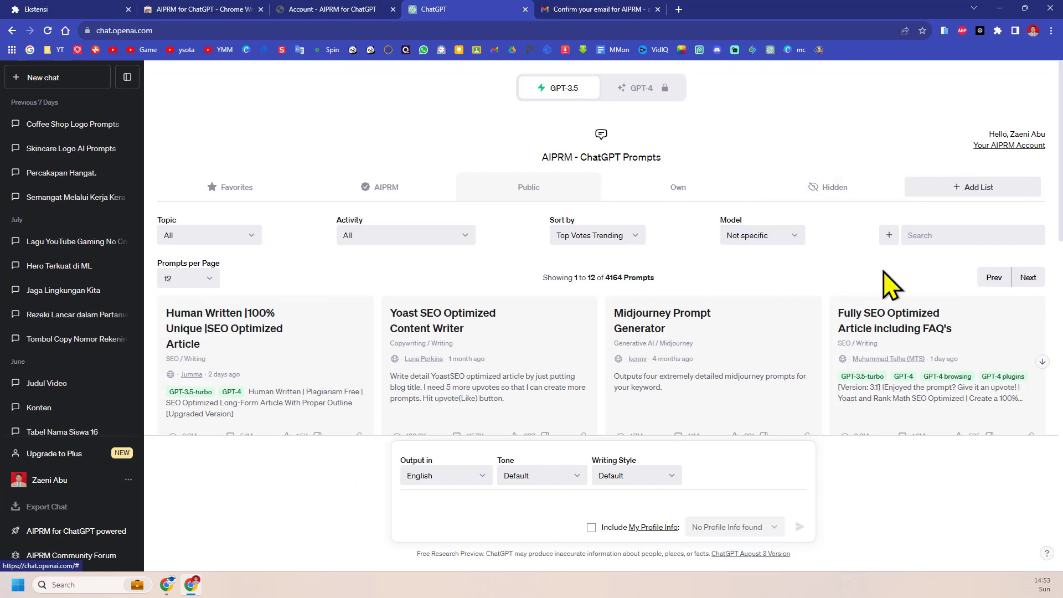
scroll(631, 246, "down", 5)
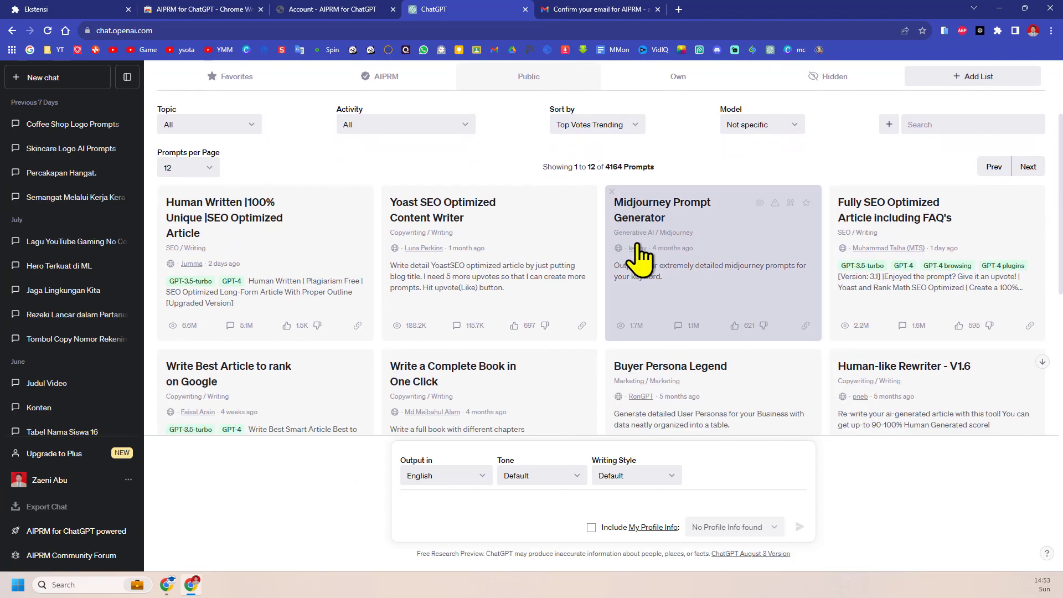
scroll(648, 263, "down", 3)
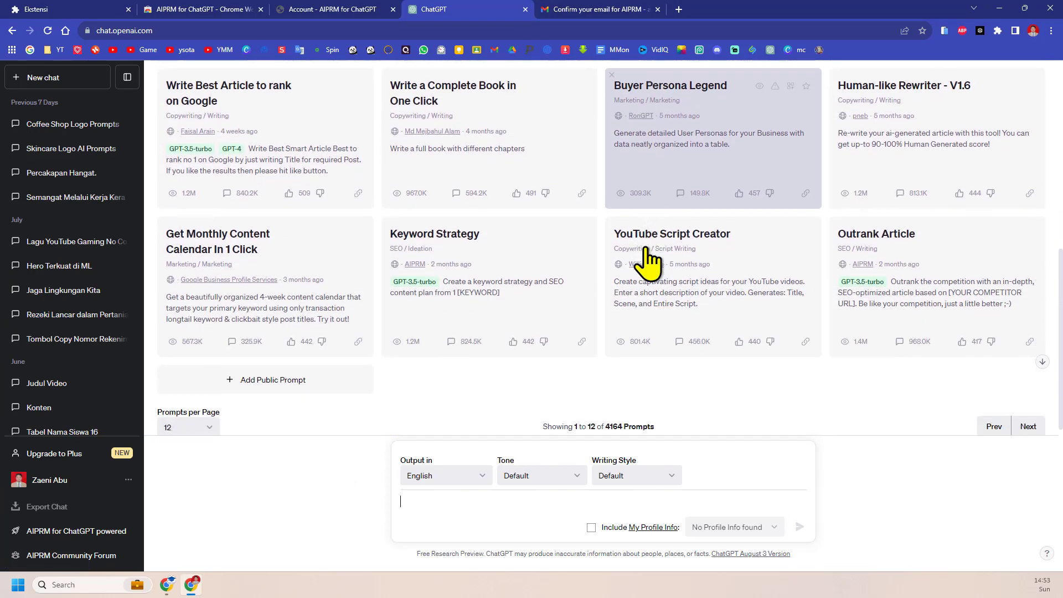
scroll(609, 375, "up", 6)
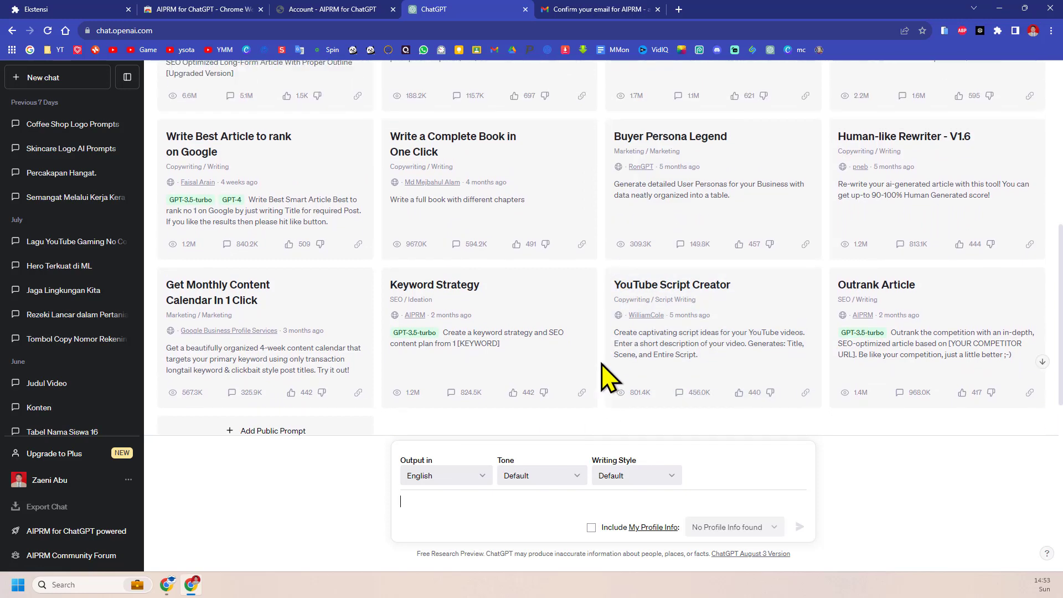
scroll(553, 360, "up", 2)
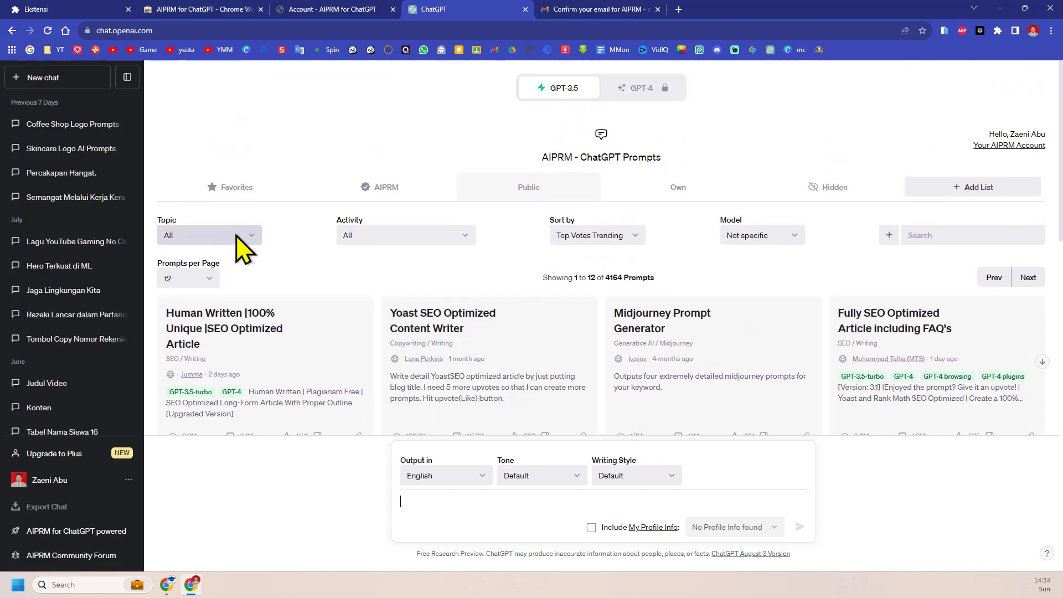
Step: Filter the public prompts by the topic Generative AI and the activity Midjourney
left_click(238, 236)
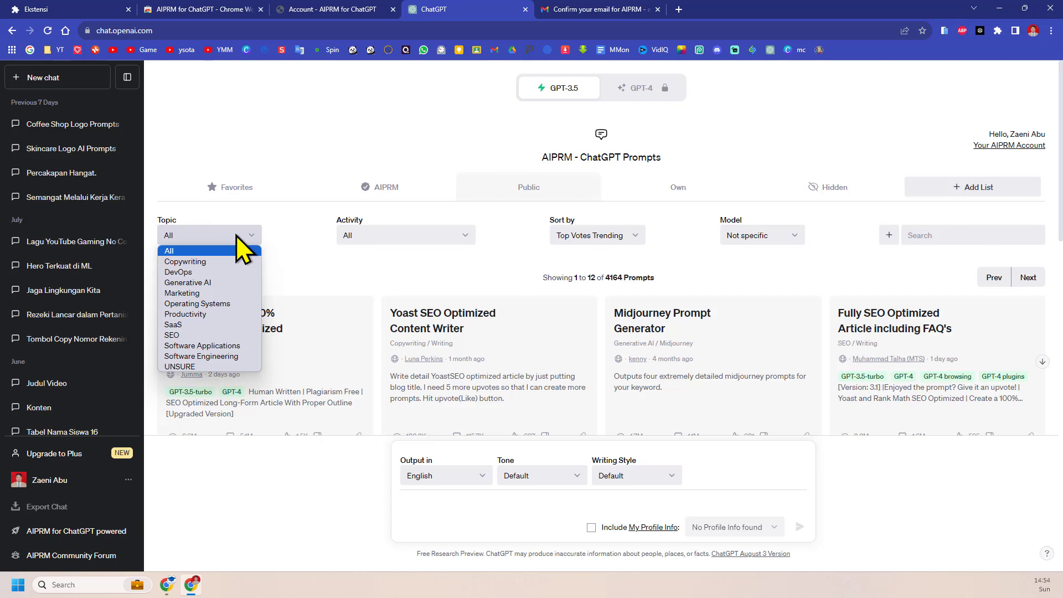
left_click(231, 284)
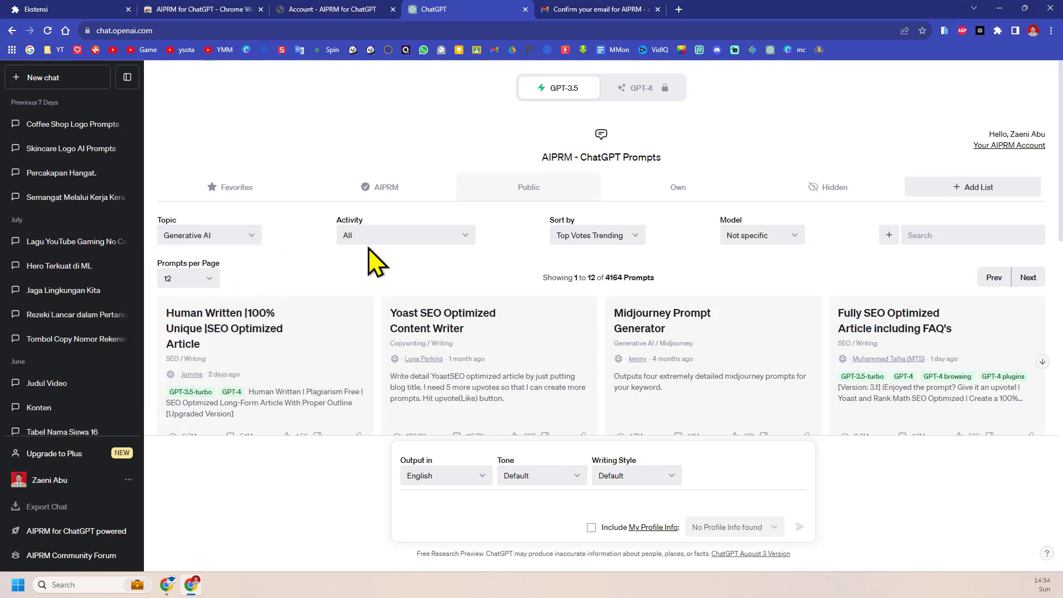
left_click(398, 239)
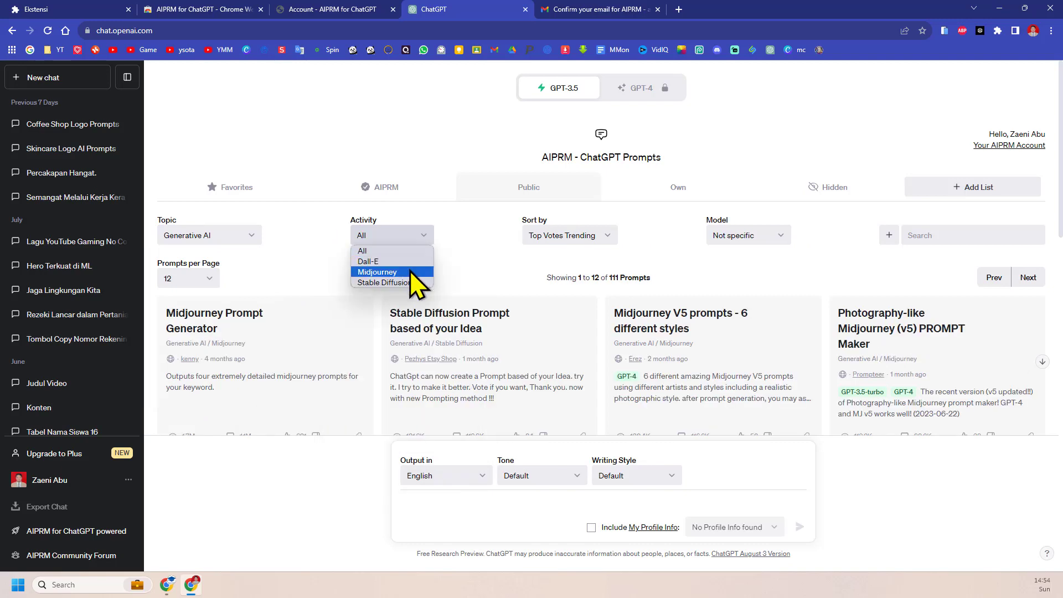
left_click(410, 271)
Step: Examine the Midjourney prompt templates in the filtered results
scroll(476, 343, "down", 2)
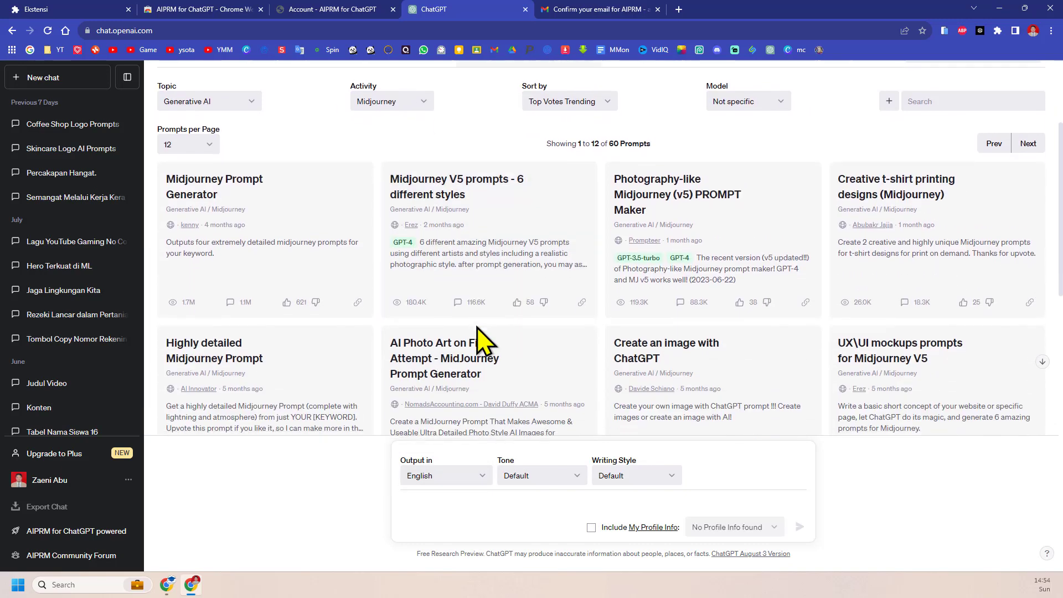
scroll(477, 338, "down", 5)
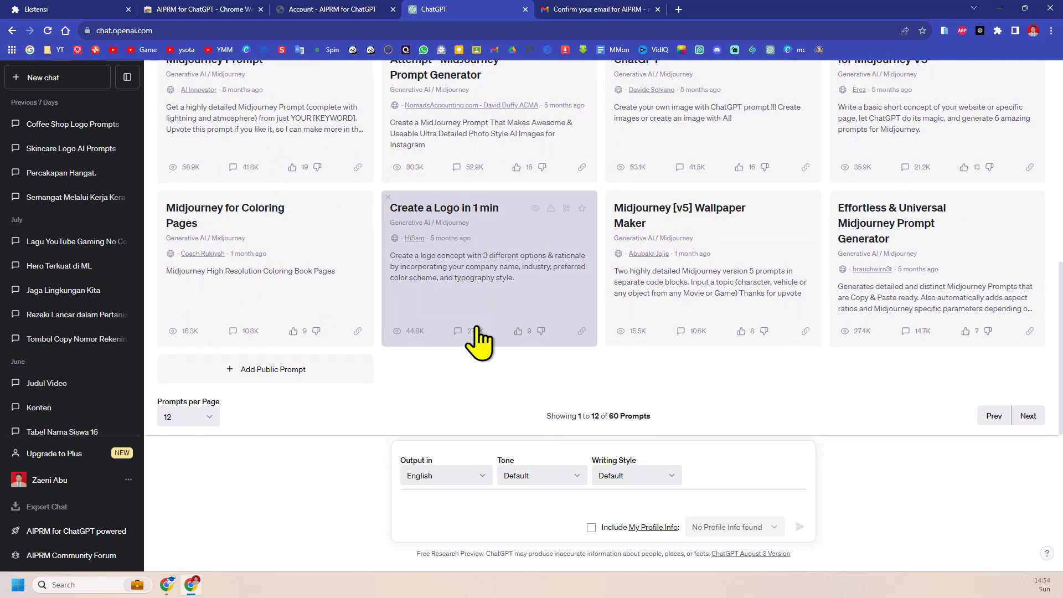
scroll(478, 340, "up", 6)
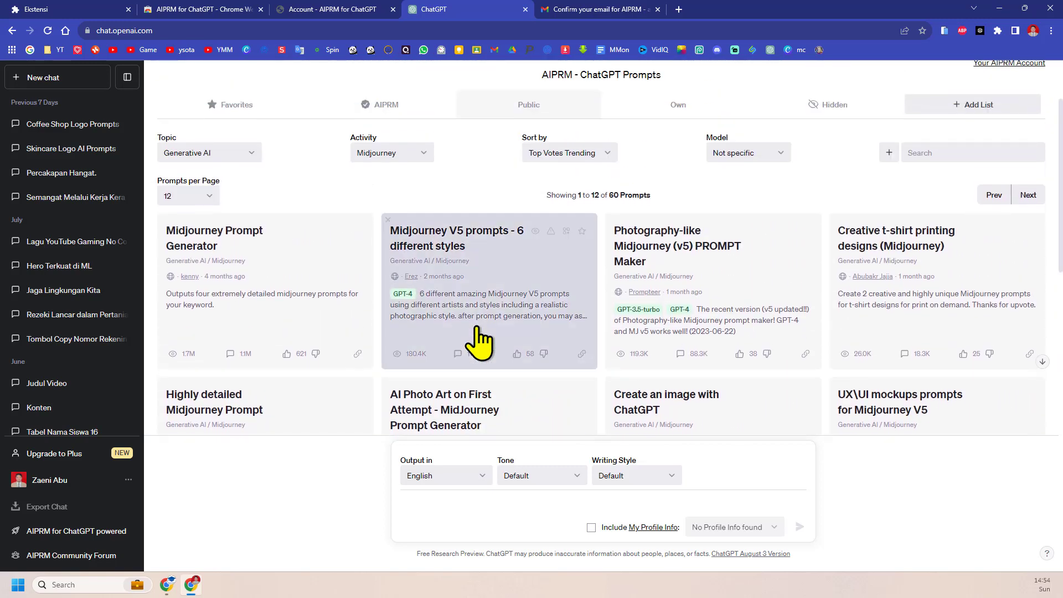
scroll(477, 340, "up", 2)
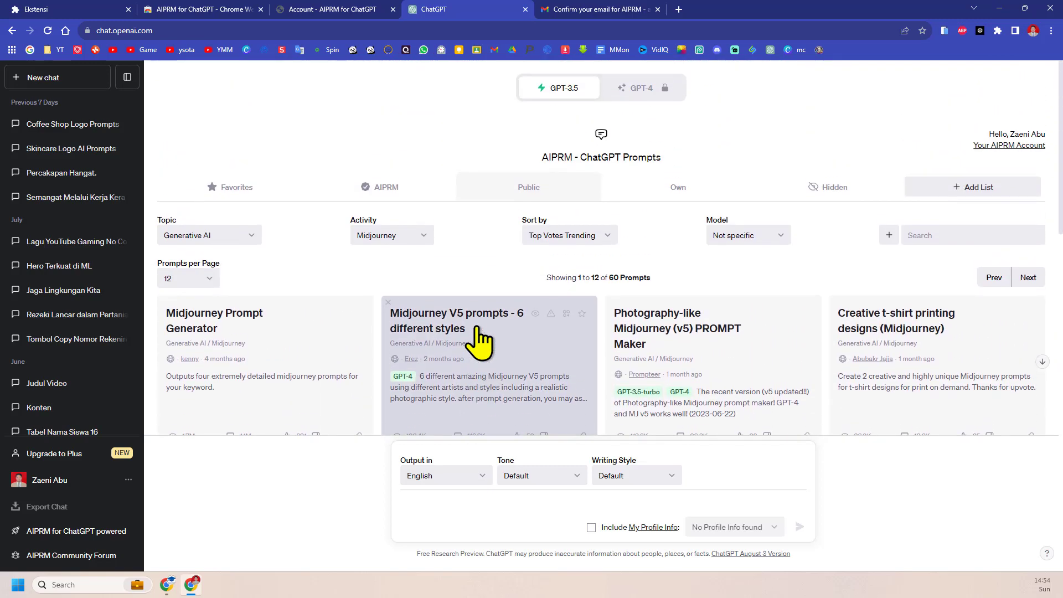
scroll(478, 341, "down", 5)
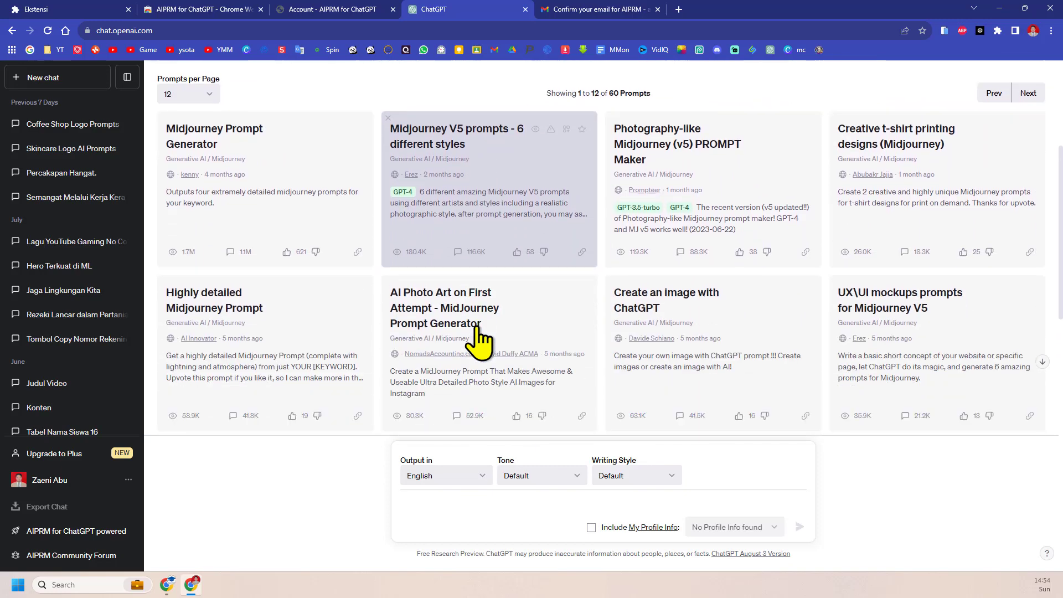
scroll(480, 340, "down", 2)
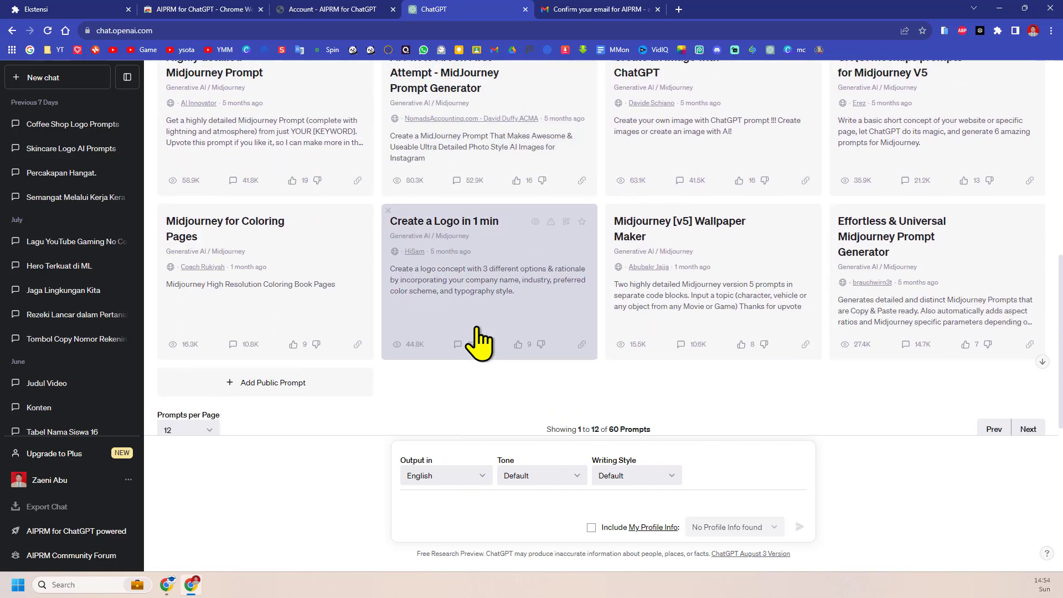
scroll(479, 340, "up", 6)
scroll(479, 341, "up", 2)
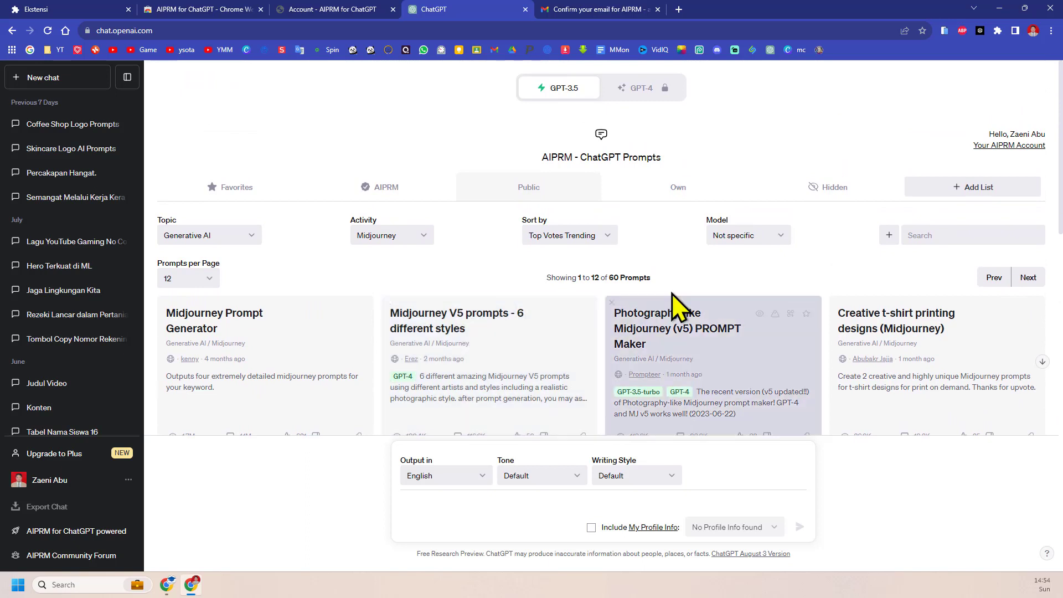
Step: Search the public prompts for "leonardo"
left_click(418, 241)
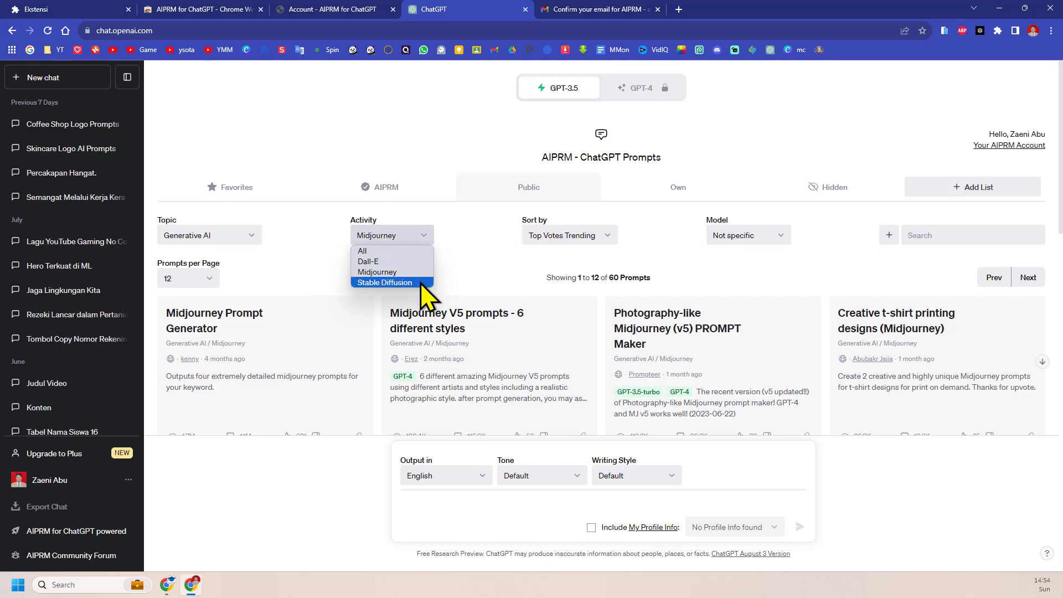
left_click(960, 238)
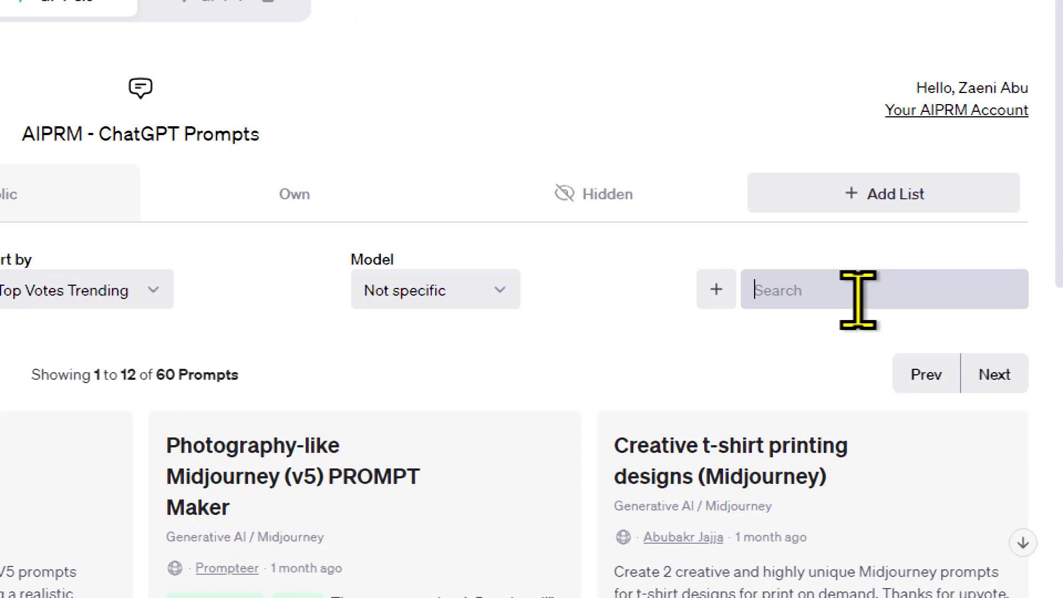
type("leo")
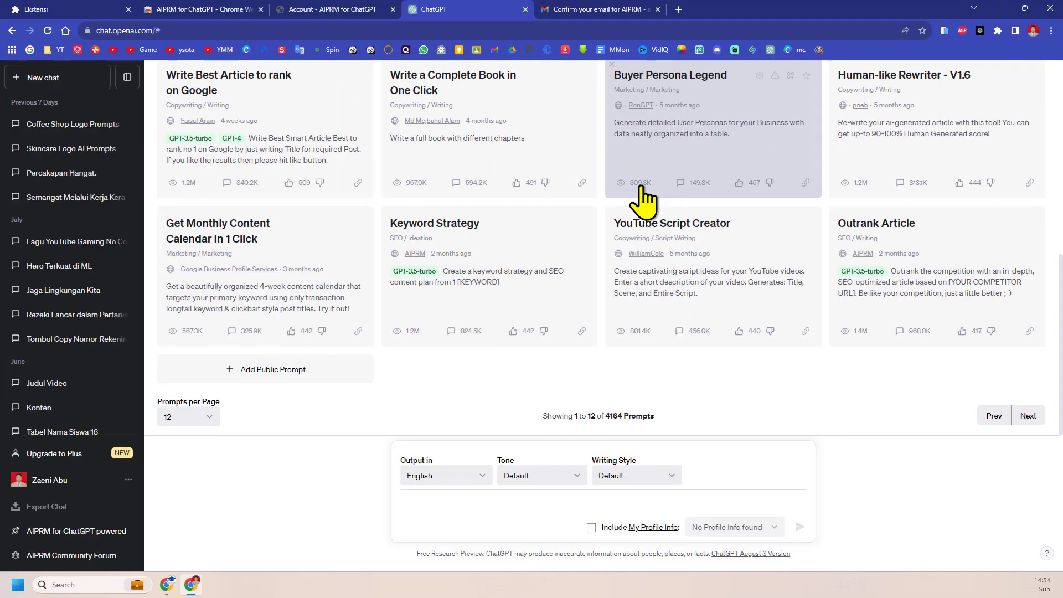
scroll(636, 185, "up", 6)
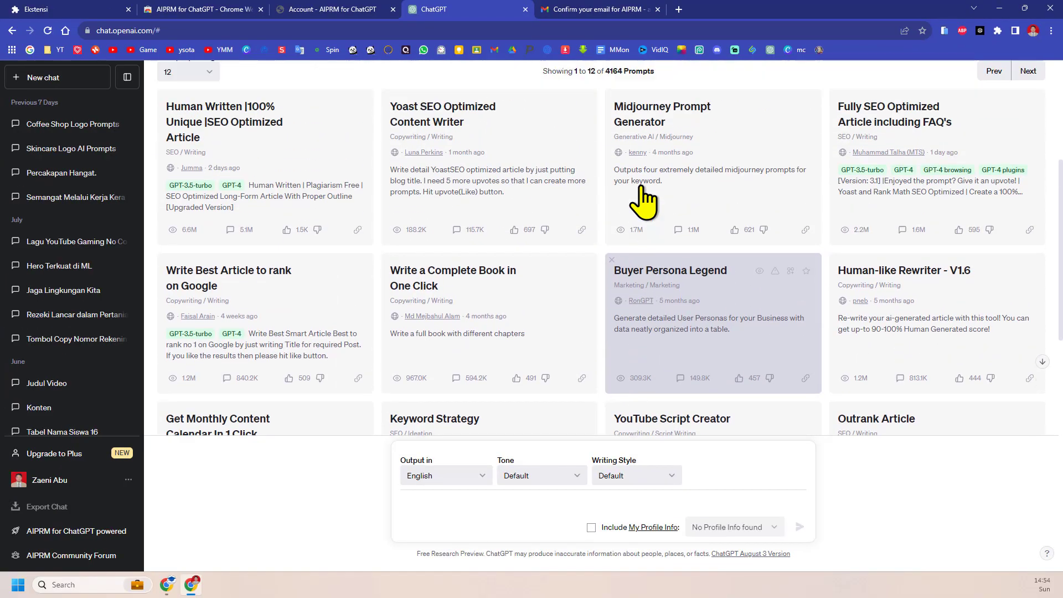
scroll(646, 203, "up", 1)
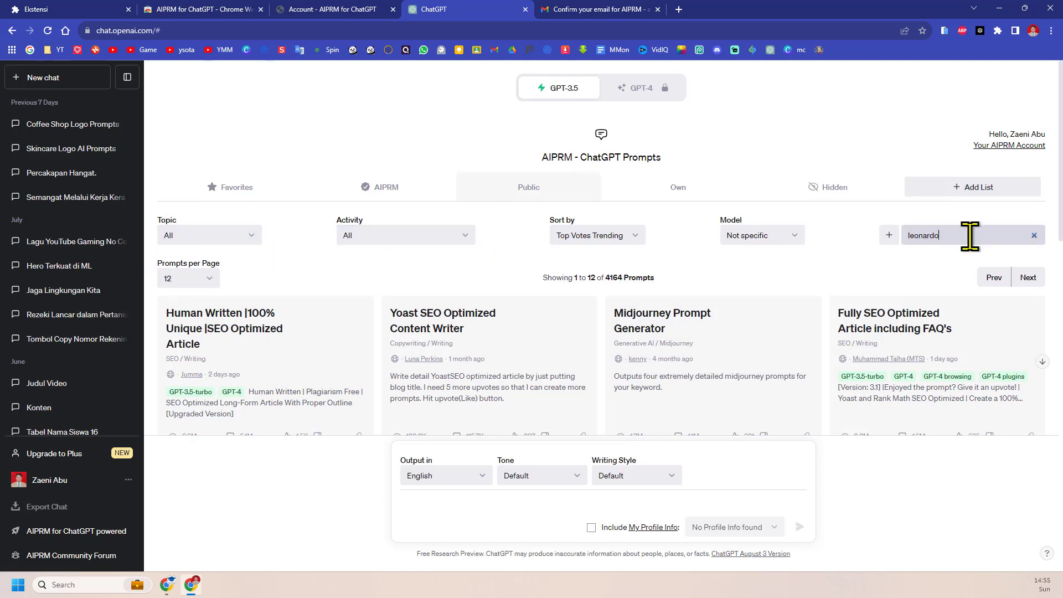
scroll(629, 308, "down", 2)
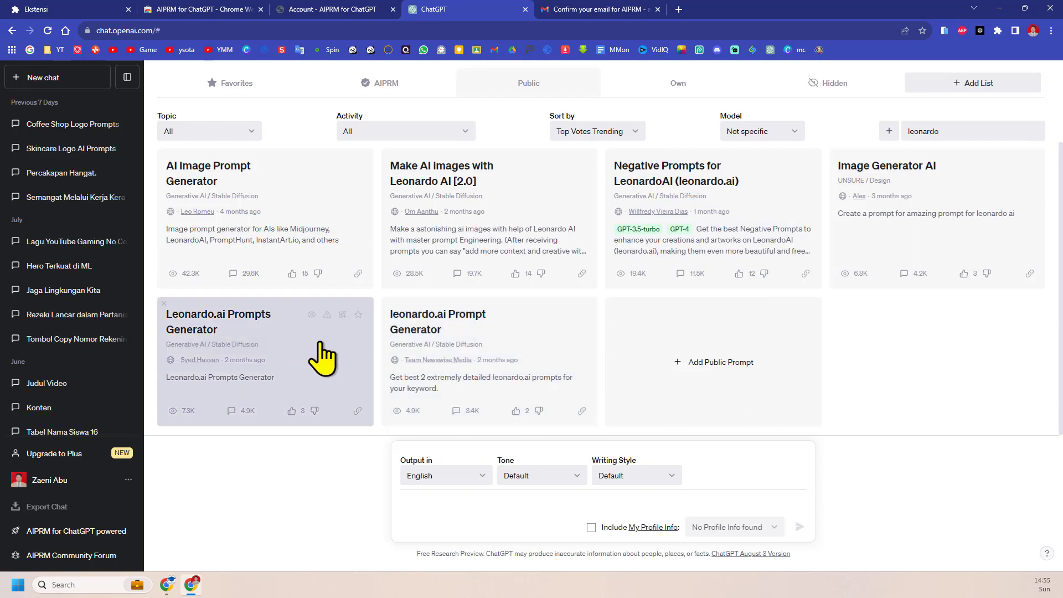
Step: Choose the Leonardo.ai Prompts Generator template and run it with the text "kucing naik sepeda"
left_click(325, 356)
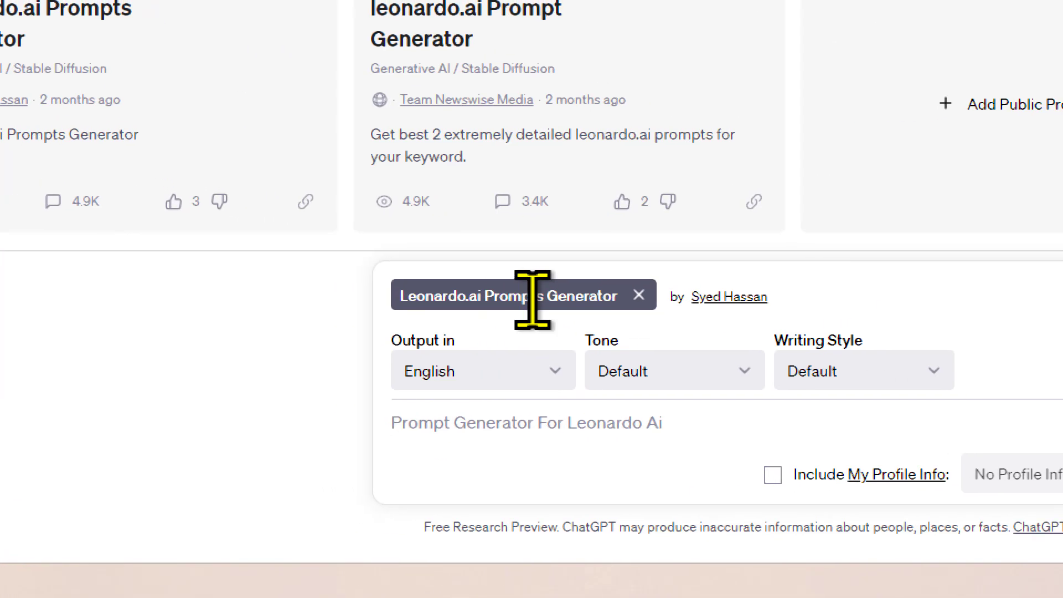
left_click(532, 415)
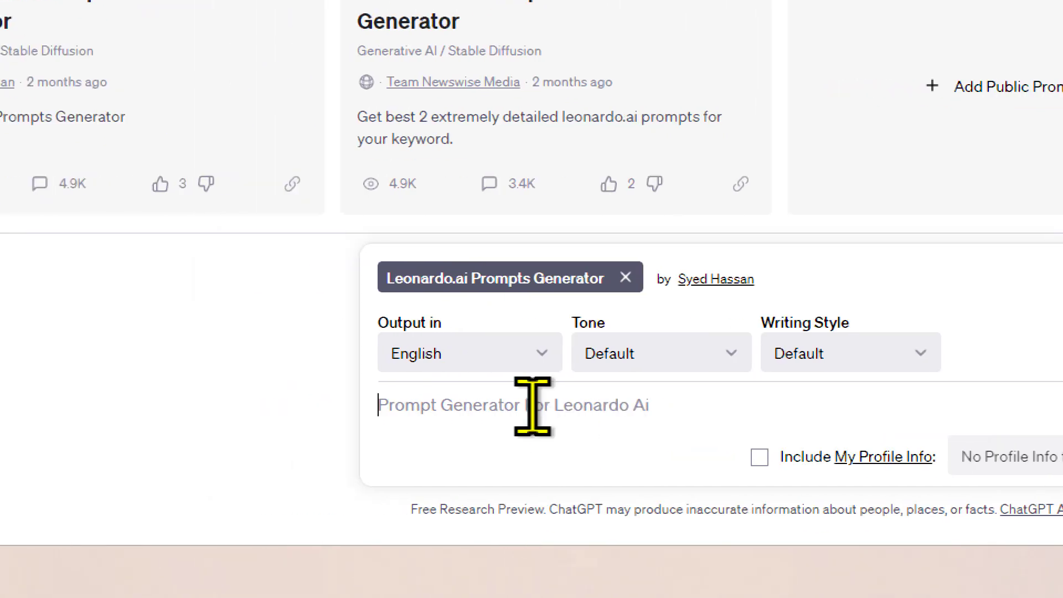
type("k")
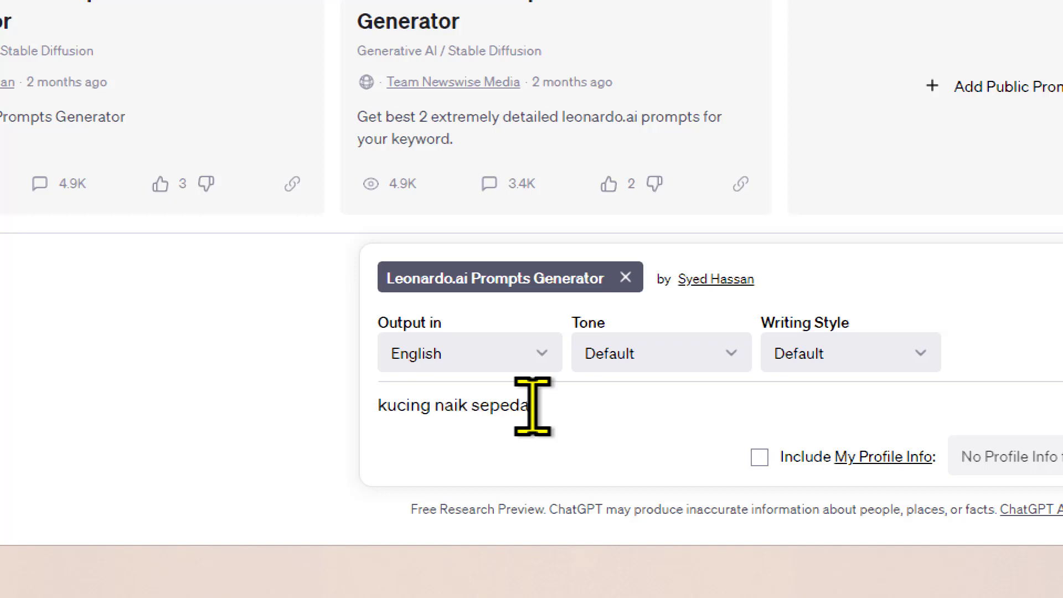
type("ucing naik sepeda")
key("Return")
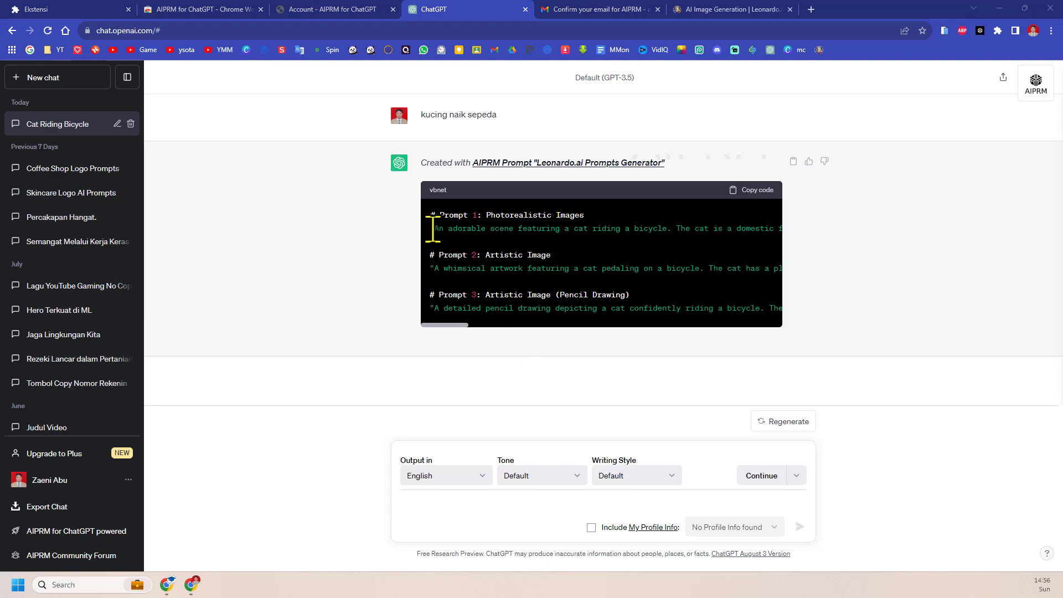
Step: Copy the generated Photorealistic Images prompt text and replace the existing prompt in Leonardo.Ai's AI Image Generation with it
left_click_drag(437, 228, 750, 252)
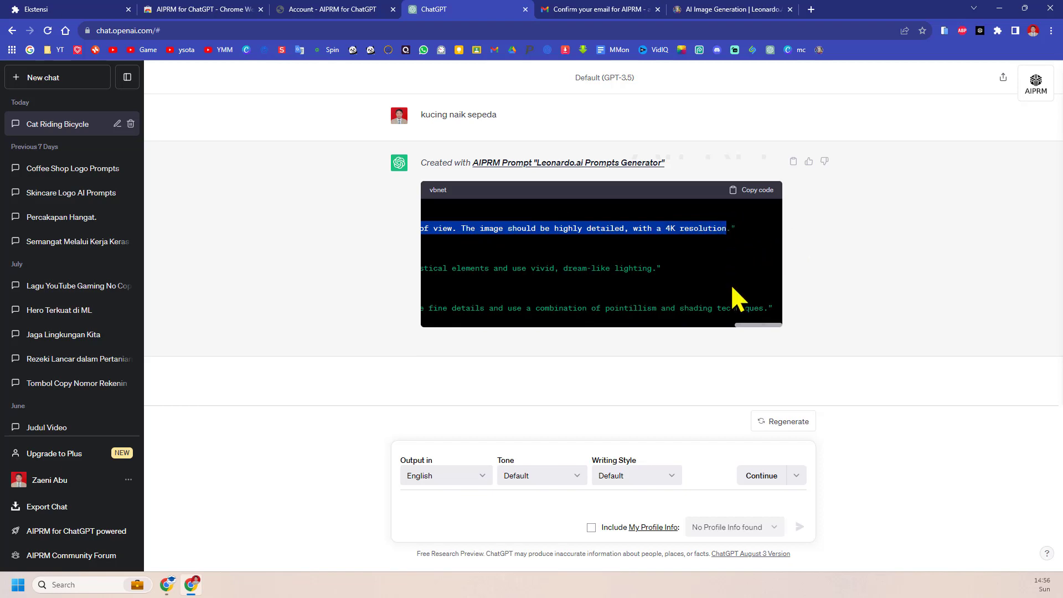
left_click(740, 12)
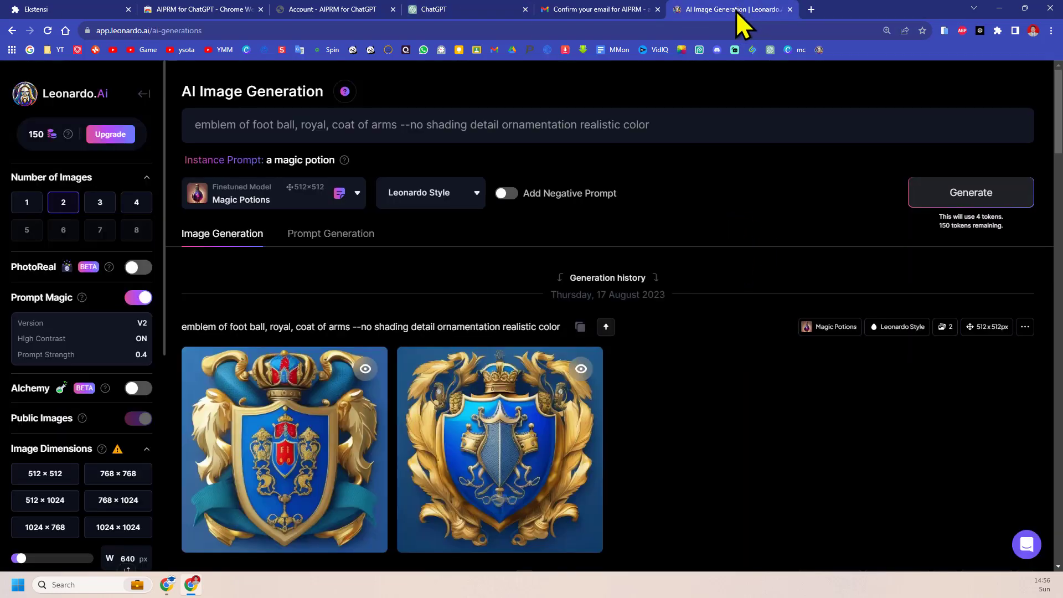
left_click_drag(690, 133, 178, 128)
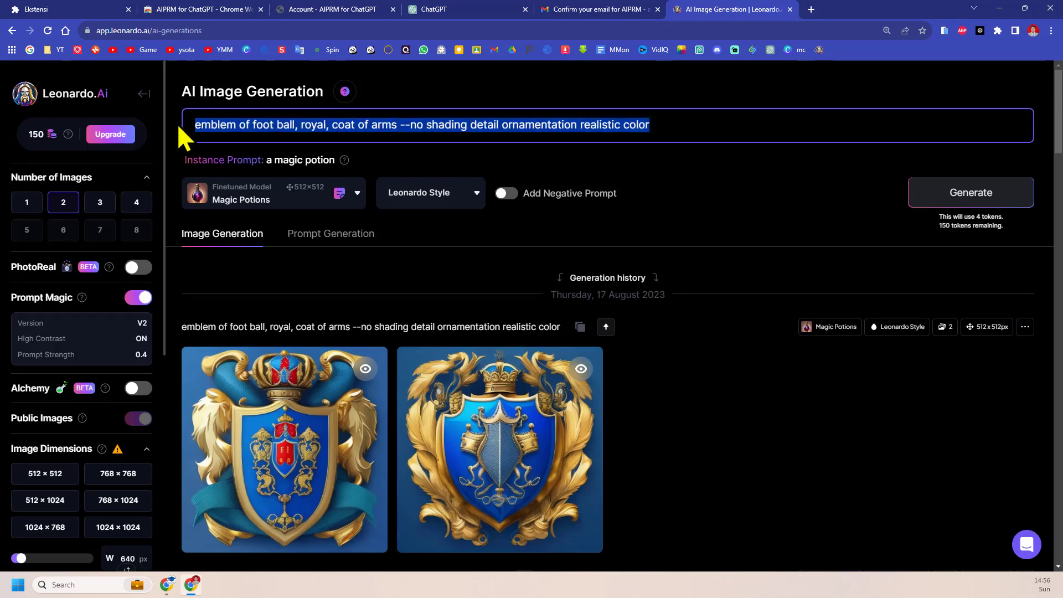
type("An adorable scene featuring a cat riding a bicycle. The cat is a domestic feline, with soft fur and bright eyes. The bicycle is a vintage-style cruiser, with a woven basket on the front. The cat is wearing a tiny helmet for safety. The setting is a sunny park with green grass and colorful flowers. The lighting is warm and natural, with sunlight filtering through the trees. The camera shot is a medium shot, capturing both the cat and the bicycle. The lens used is a 50mm prime lens, providing a natural field of view. The image should be highly detailed, with a 4K resolution")
Step: Switch the finetuned model to DreamShaper v7, generate the cat-on-bicycle images from the prompt, and view them
left_click(265, 239)
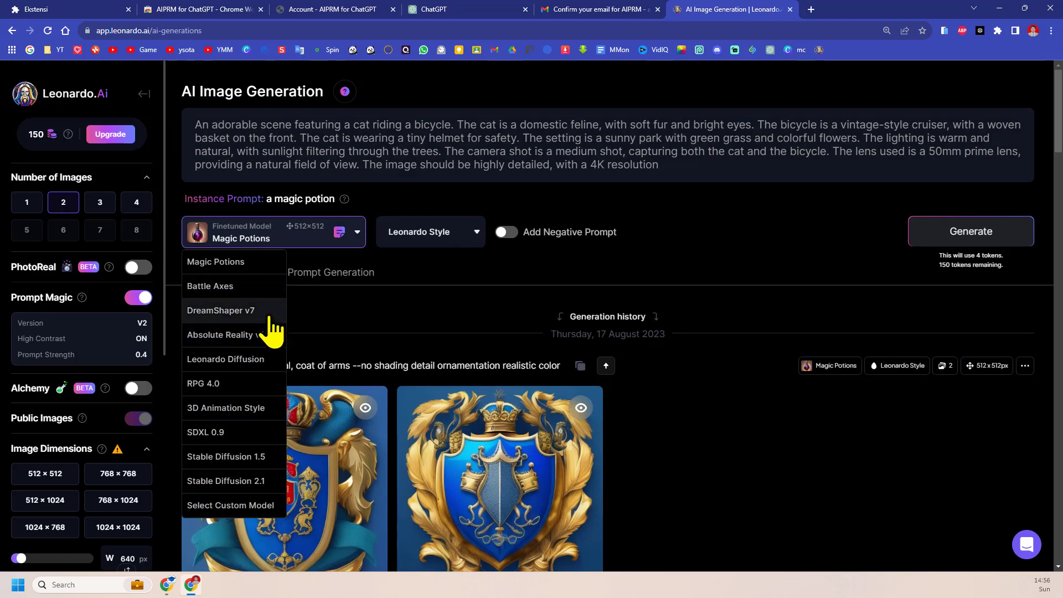
left_click(221, 310)
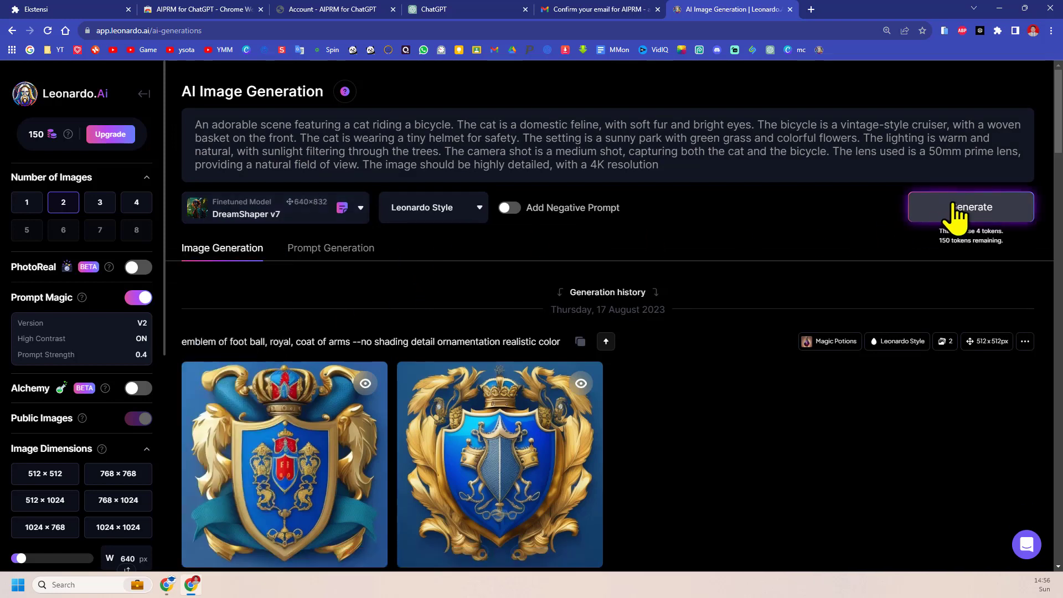
left_click(1010, 216)
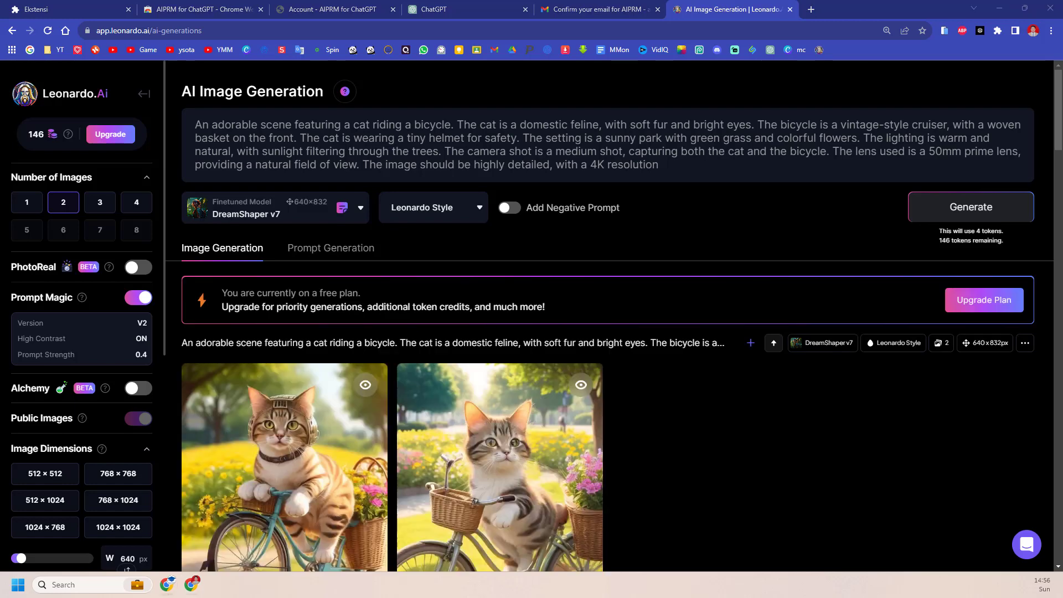
scroll(400, 341, "down", 2)
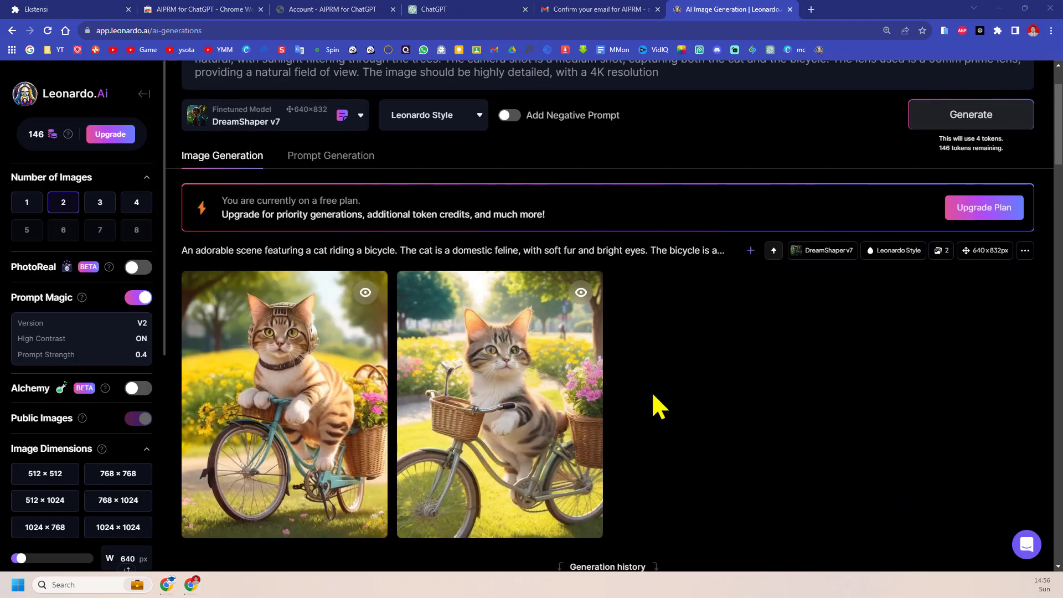
scroll(670, 408, "up", 1)
scroll(670, 409, "down", 1)
Step: Return to ChatGPT, reopen the AIPRM prompt library, and search the public prompts for "youtube" to browse the matching templates
left_click(477, 11)
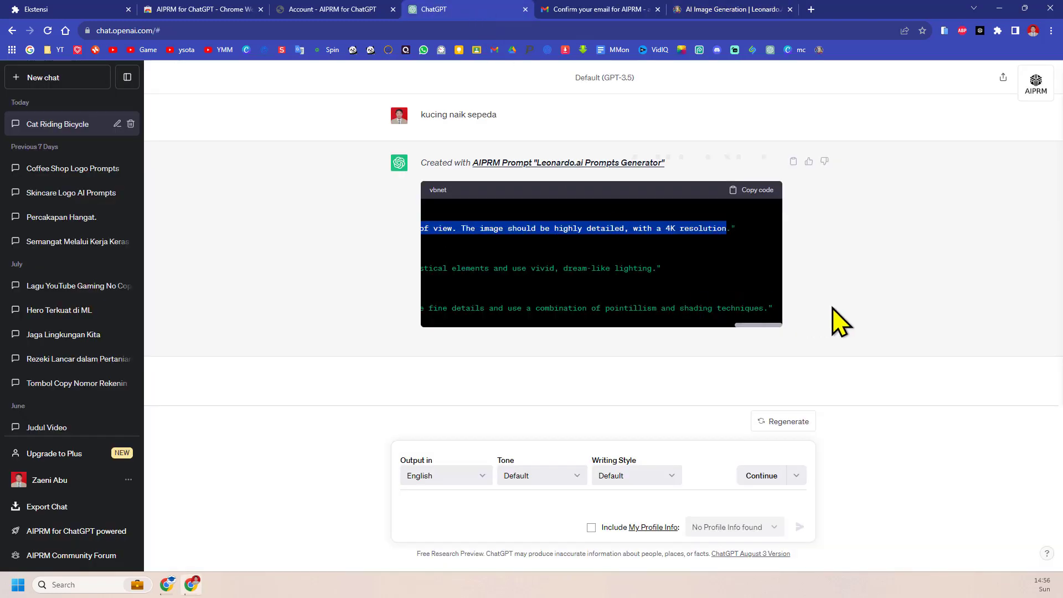
left_click(28, 53)
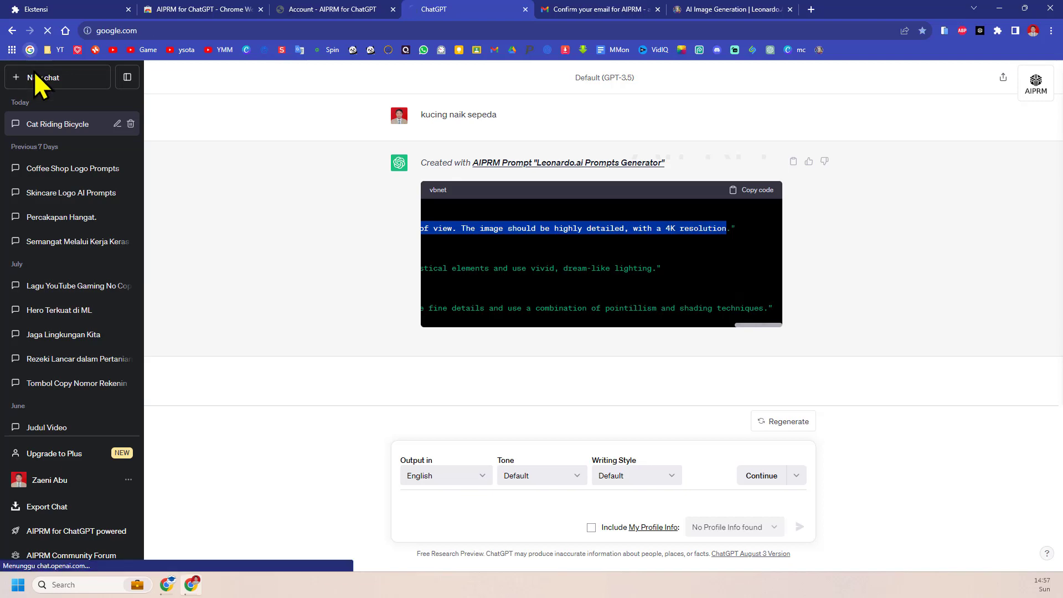
left_click(12, 31)
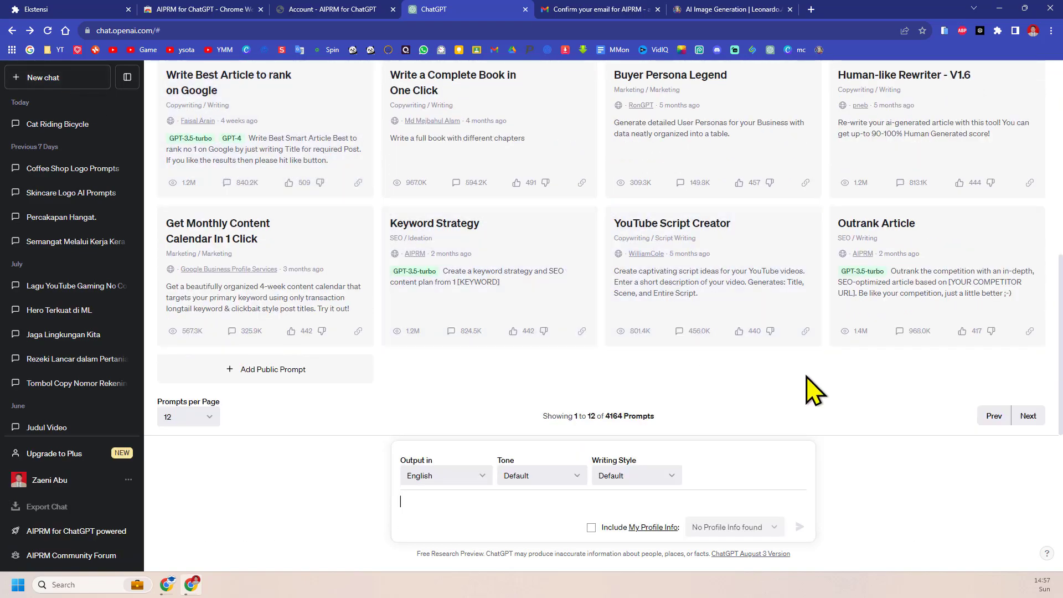
scroll(811, 391, "up", 10)
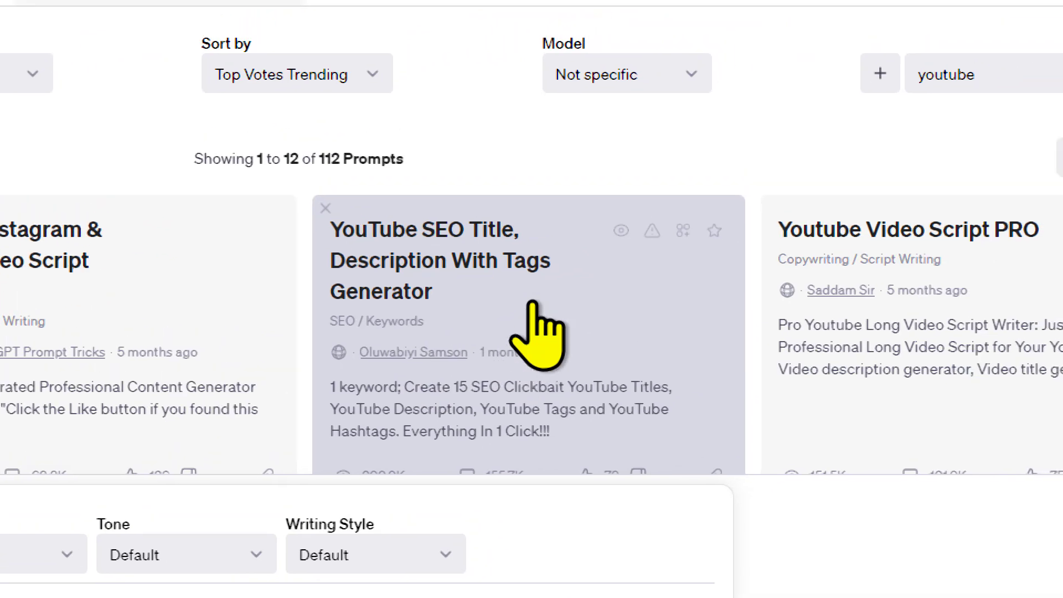
scroll(532, 305, "down", 2)
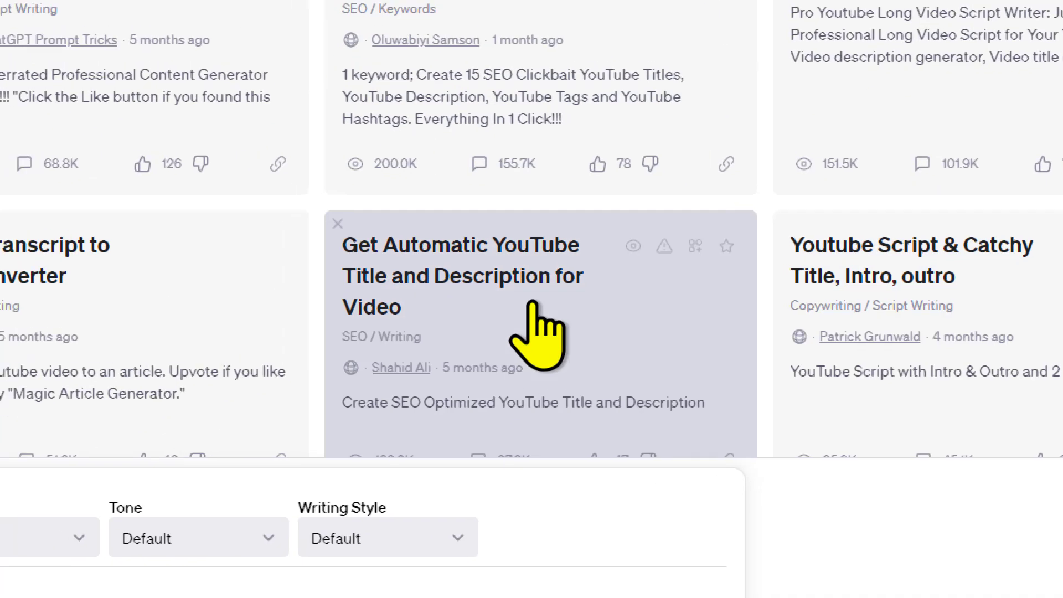
scroll(534, 277, "down", 8)
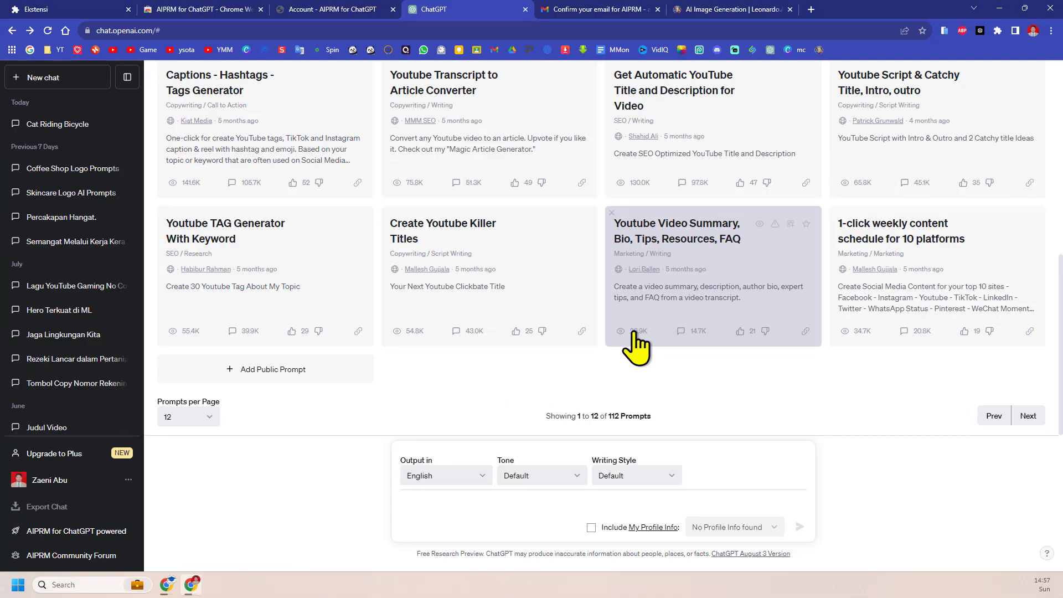
Step: Search the public prompts for "tiktok" instead and examine the matching templates
scroll(866, 218, "up", 6)
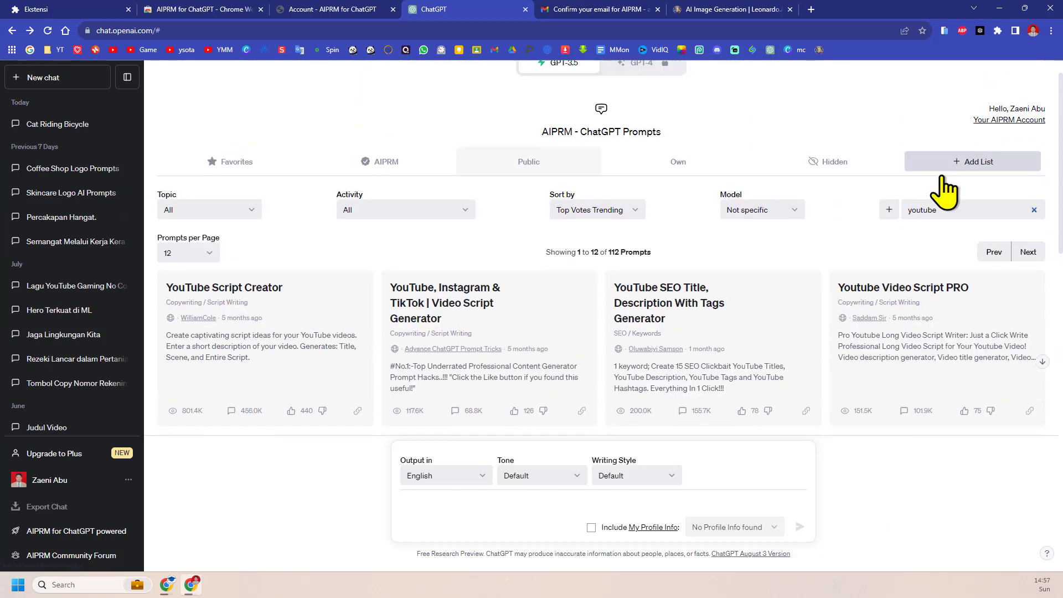
left_click_drag(958, 218, 884, 230)
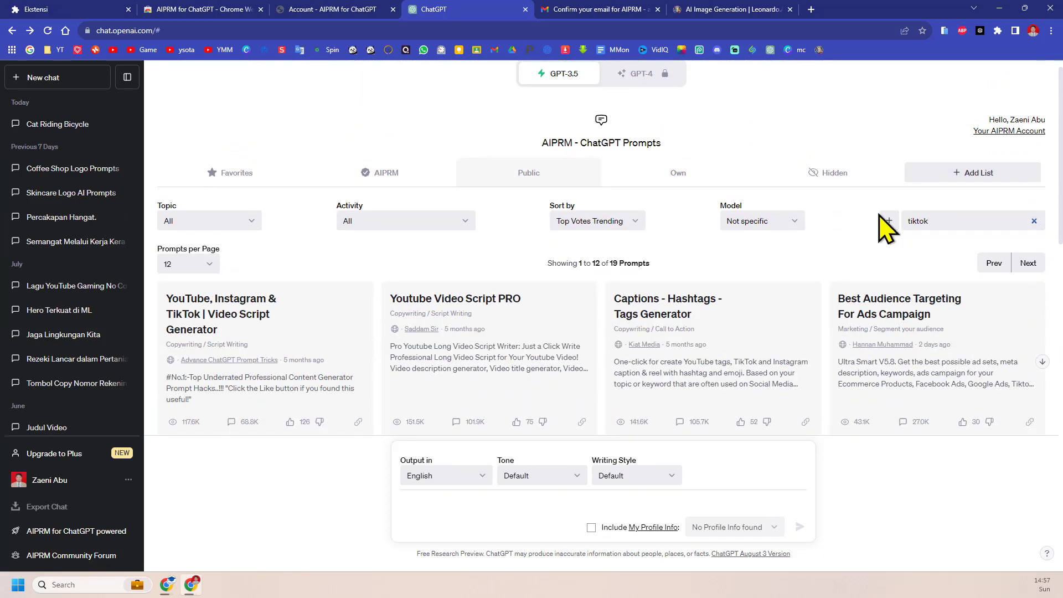
scroll(670, 340, "down", 3)
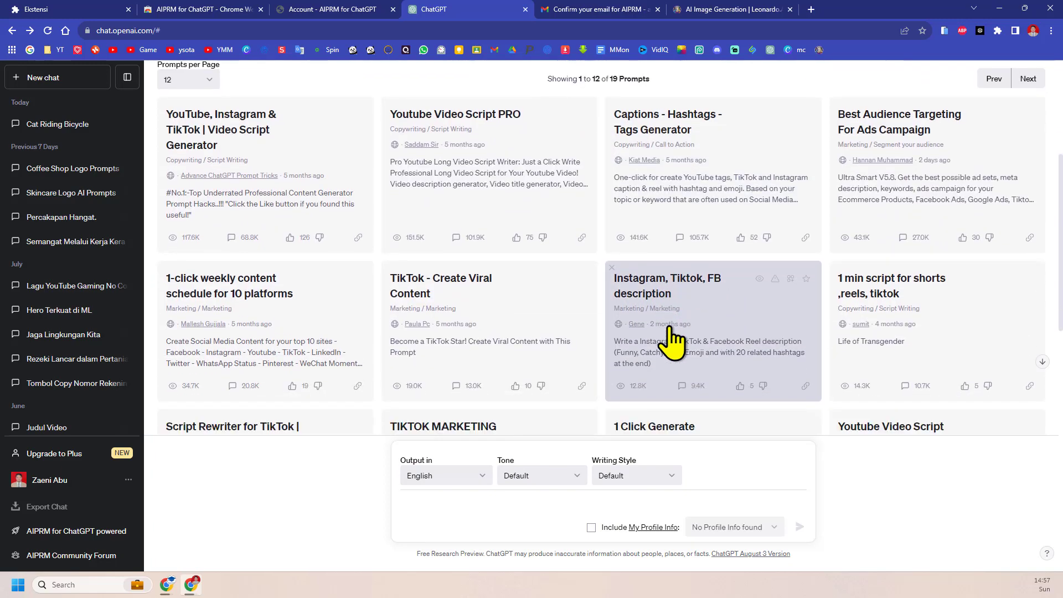
scroll(672, 344, "down", 1)
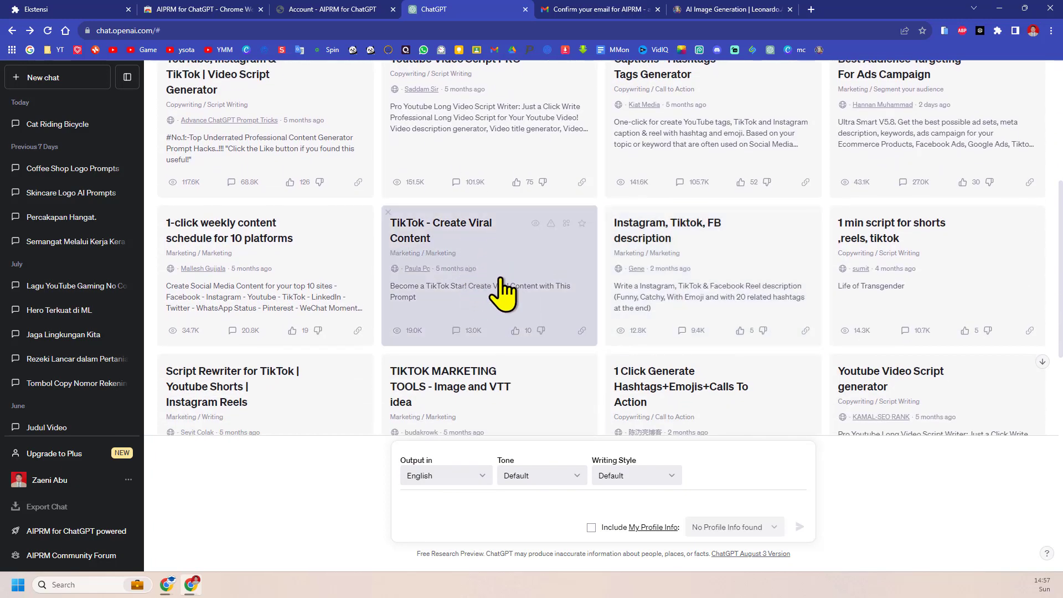
scroll(502, 293, "down", 2)
scroll(646, 326, "up", 3)
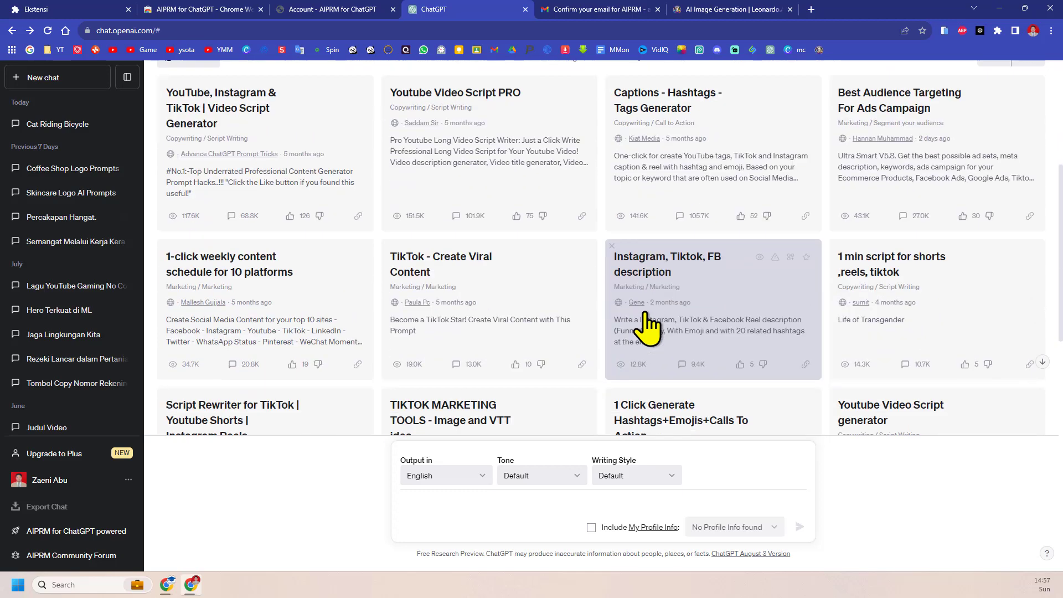
scroll(648, 327, "down", 1)
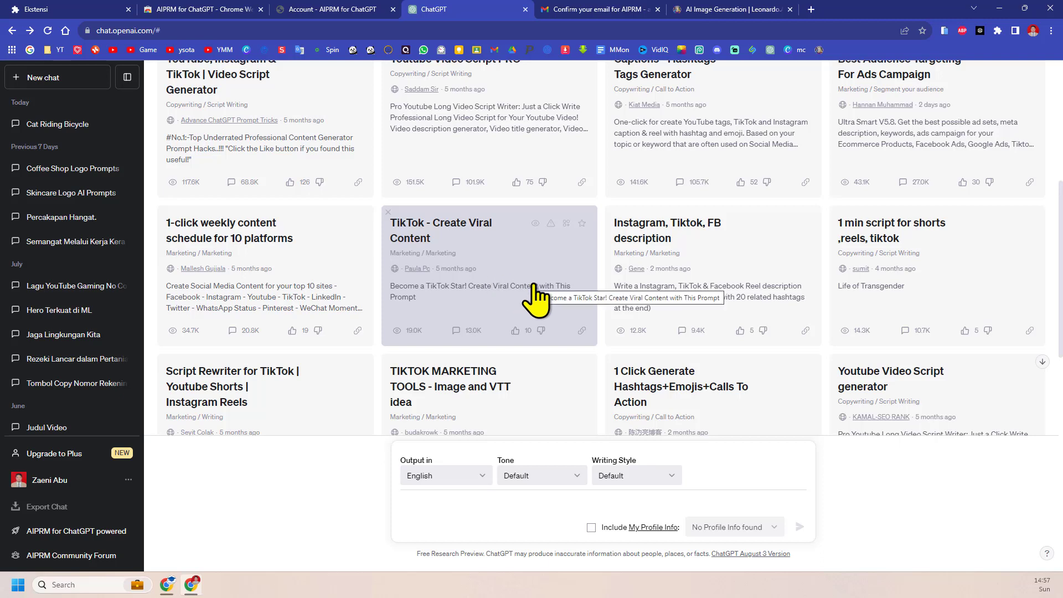
scroll(551, 298, "up", 2)
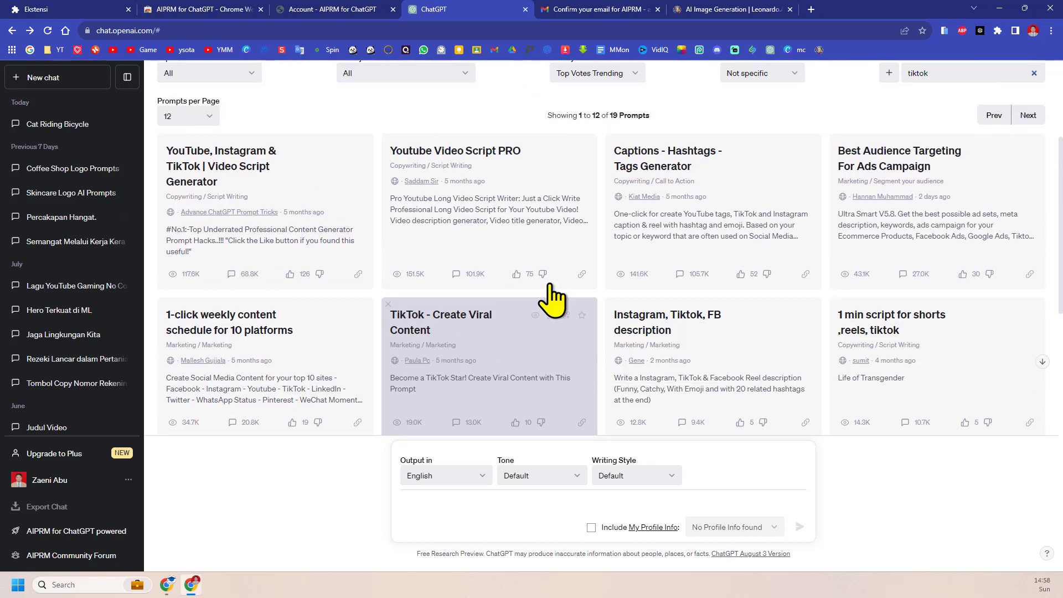
scroll(554, 299, "down", 3)
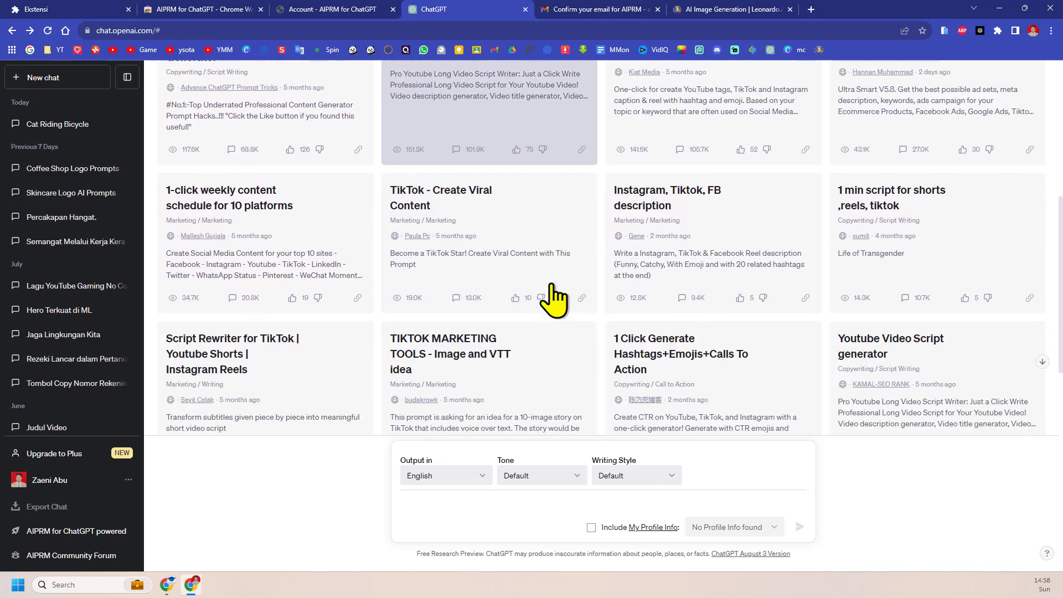
scroll(554, 299, "up", 6)
scroll(553, 296, "up", 1)
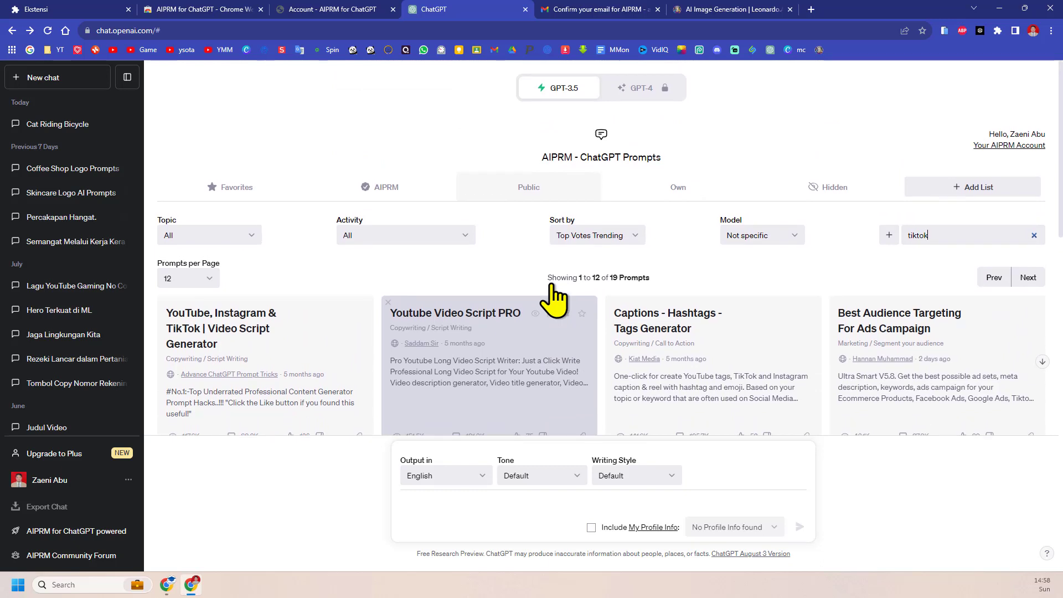